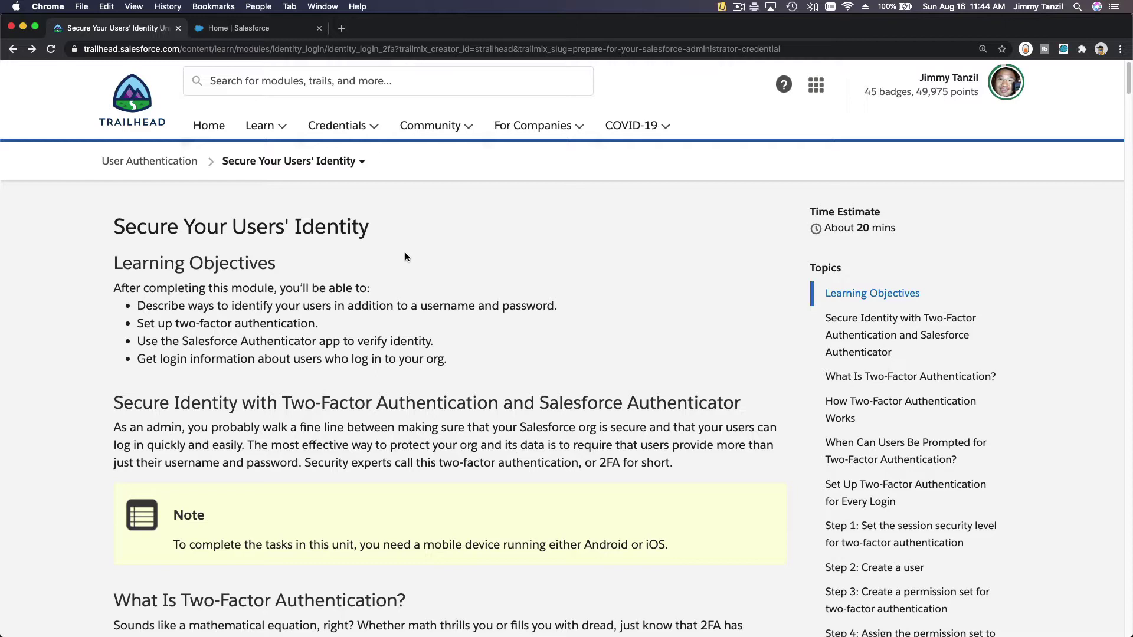
Step: Skim the Secure Your Users' Identity unit from its learning objectives down to the Hands-on Challenge
triple_click(172, 229)
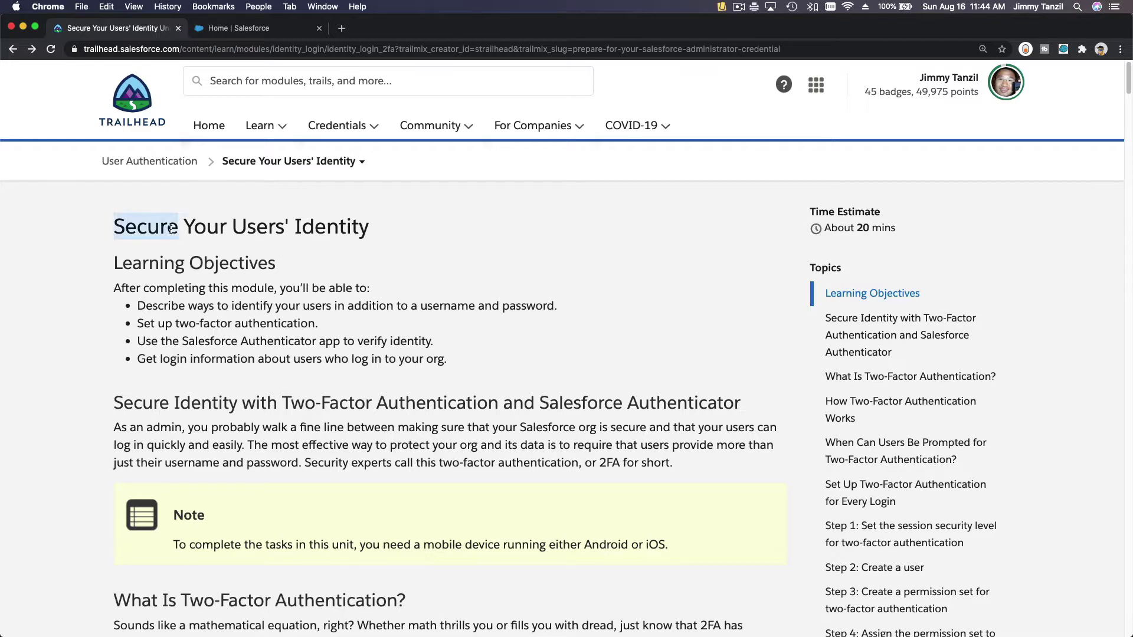
left_click(446, 230)
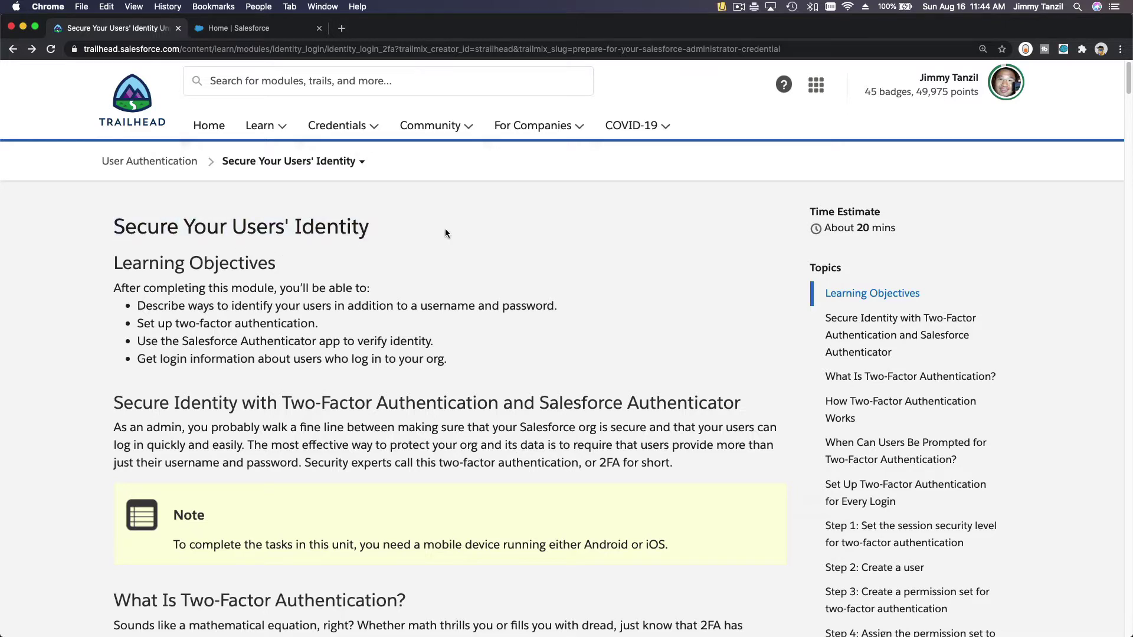
scroll(605, 270, "down", 5)
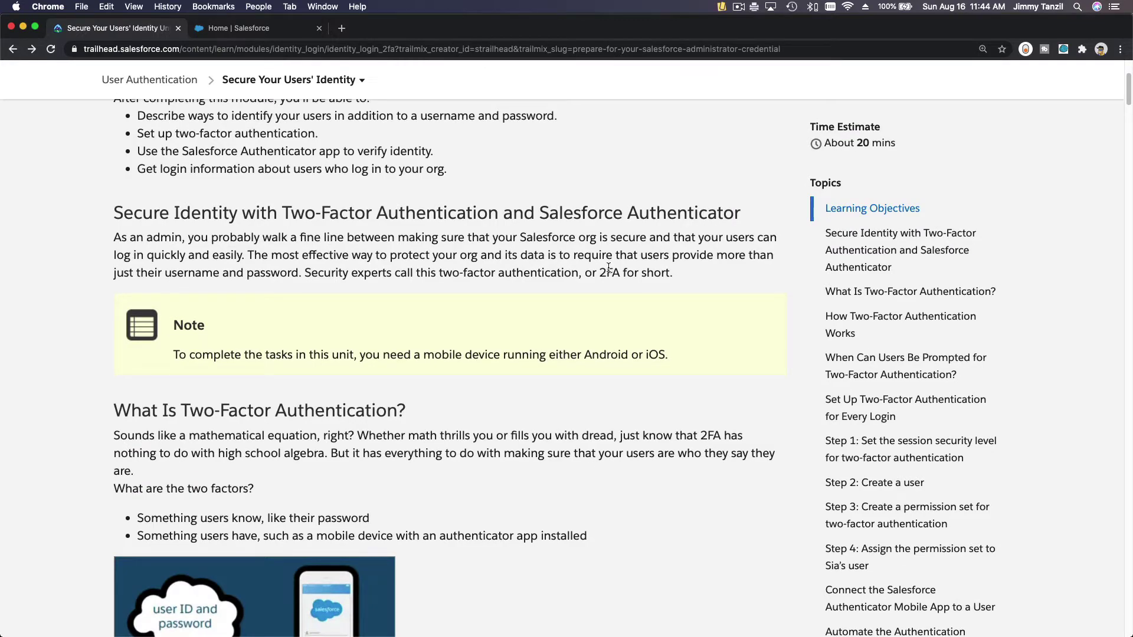
scroll(608, 267, "down", 20)
scroll(609, 275, "down", 20)
scroll(610, 278, "down", 20)
scroll(610, 278, "down", 20)
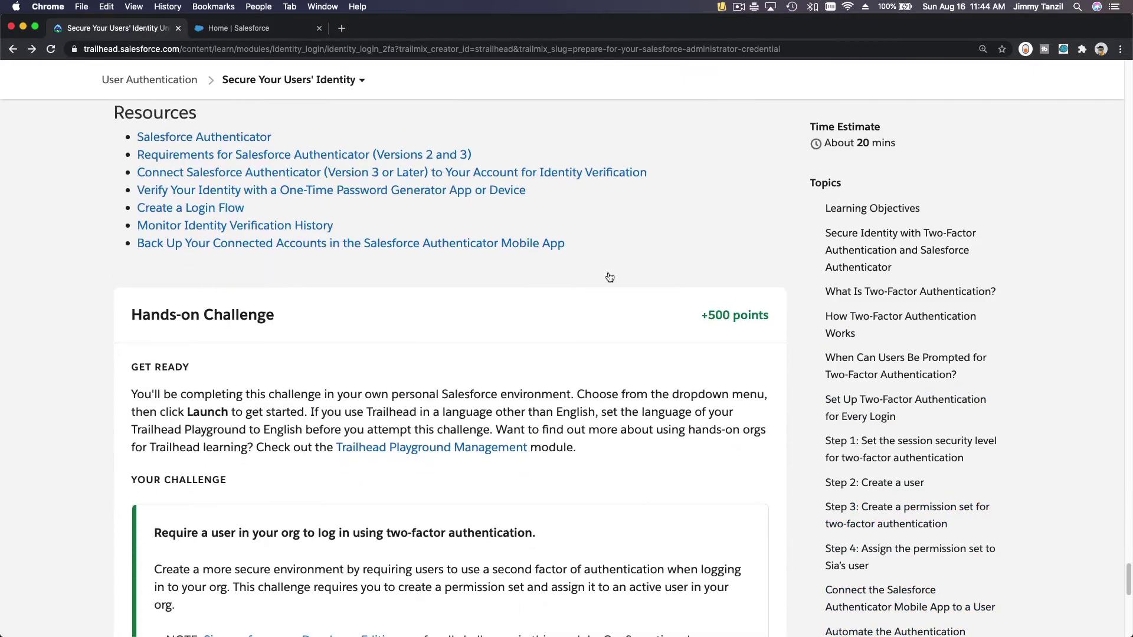
Step: Examine the Hands-on Challenge requirements for the two-factor authentication permission set and the selected NPSP playground
scroll(610, 277, "down", 6)
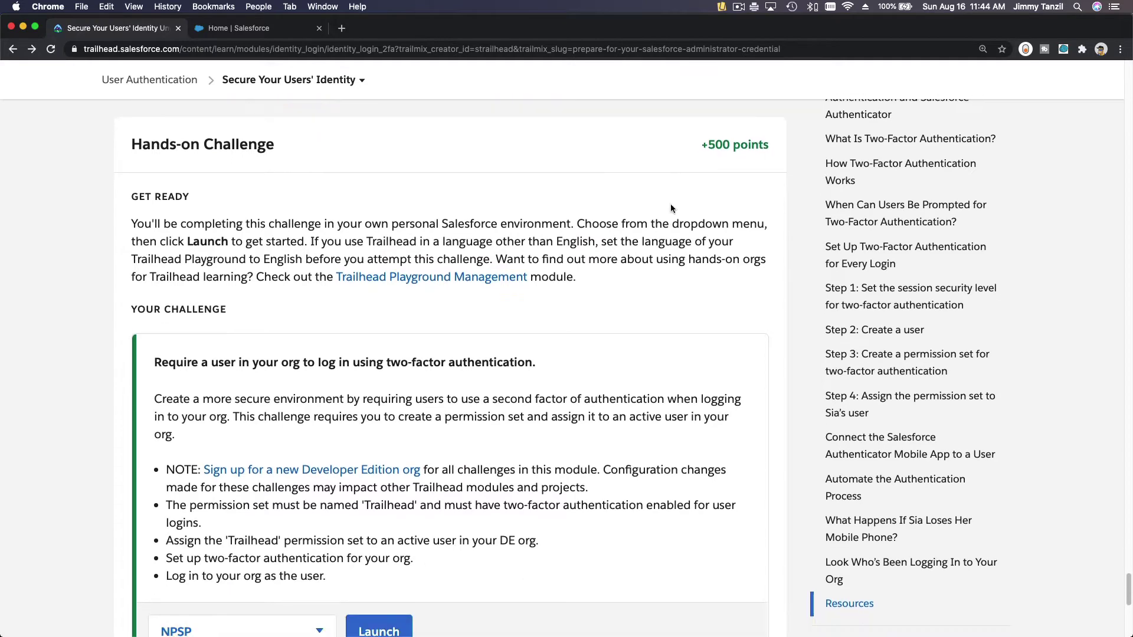
scroll(569, 183, "down", 1)
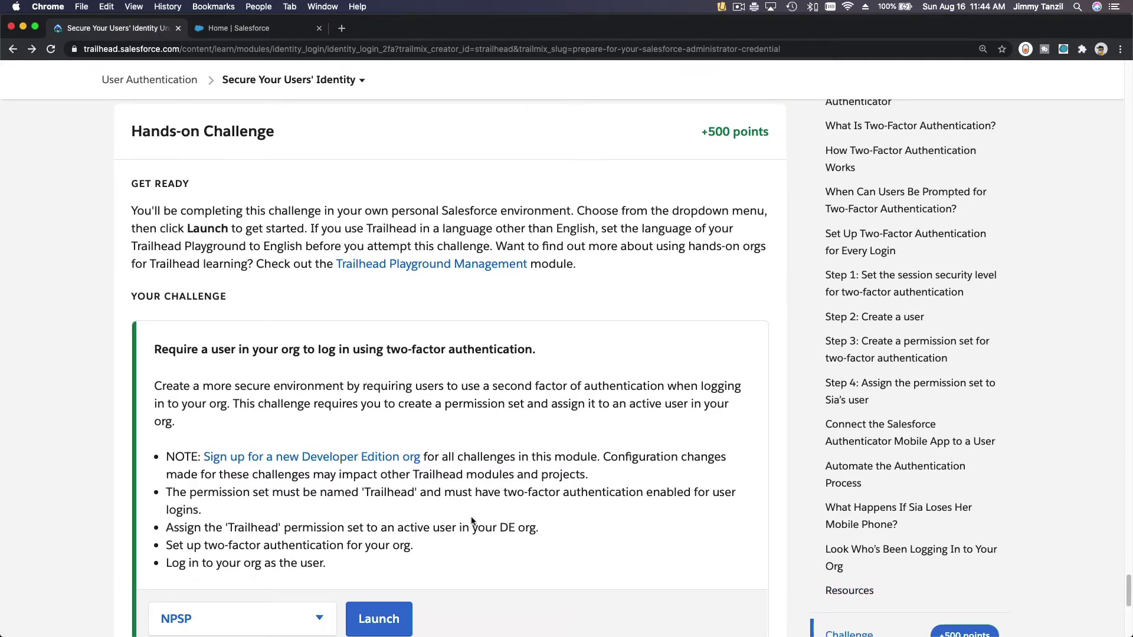
left_click(270, 31)
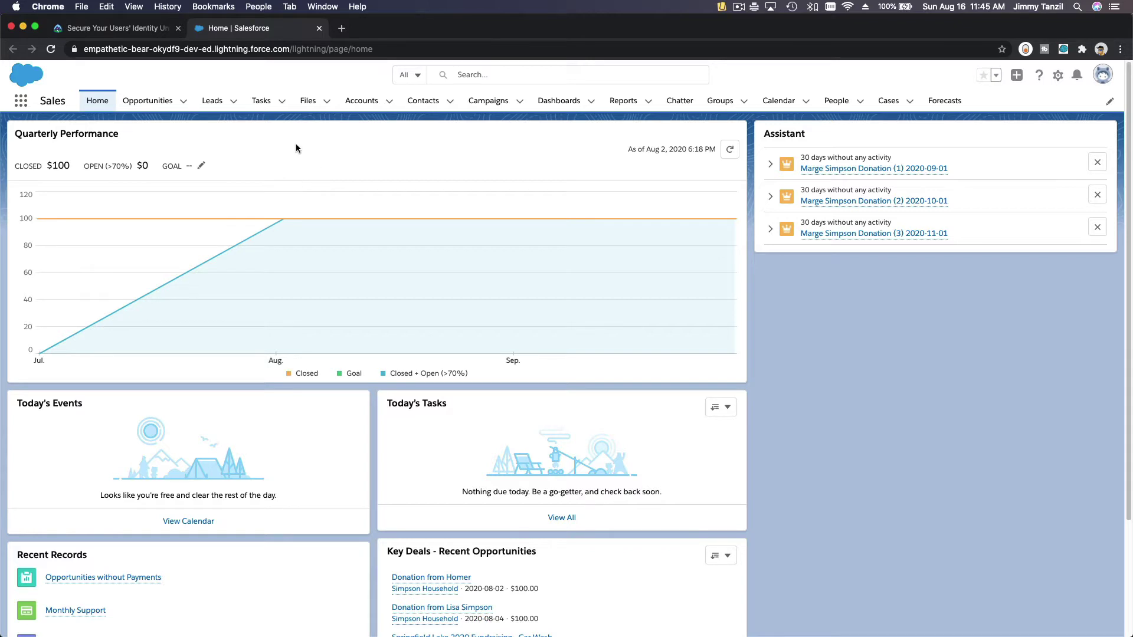
left_click(118, 27)
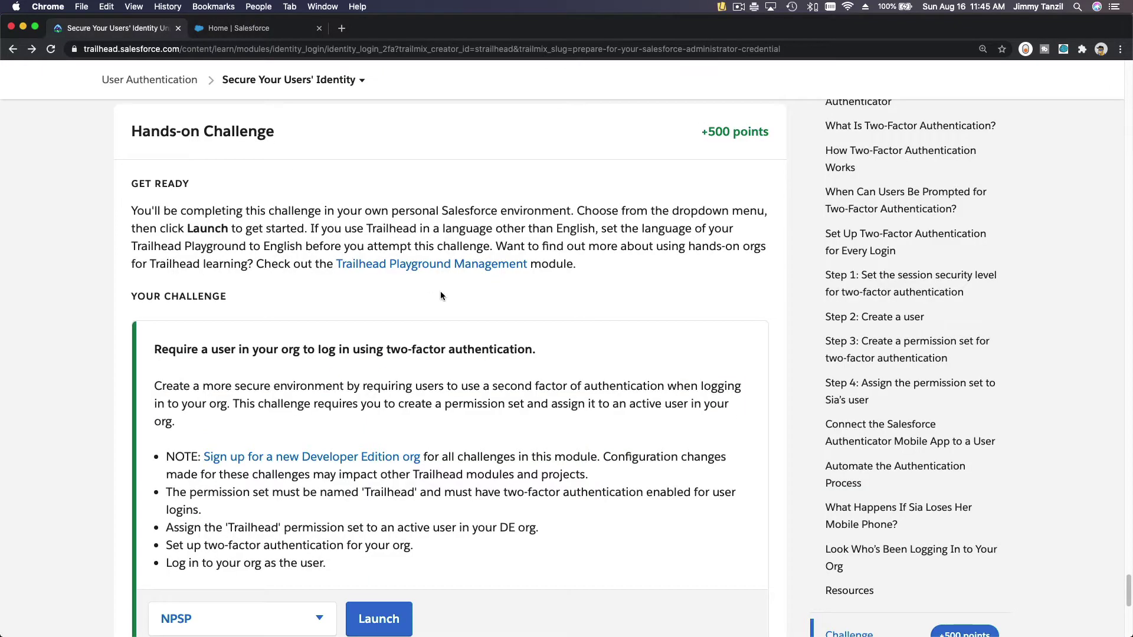
scroll(440, 292, "down", 2)
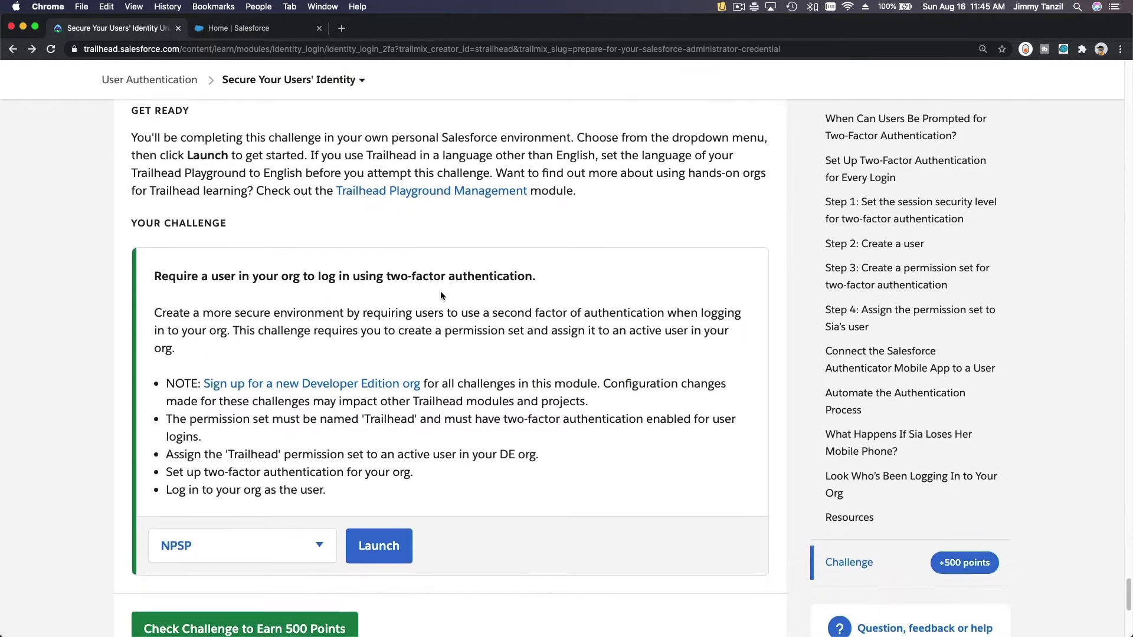
triple_click(308, 323)
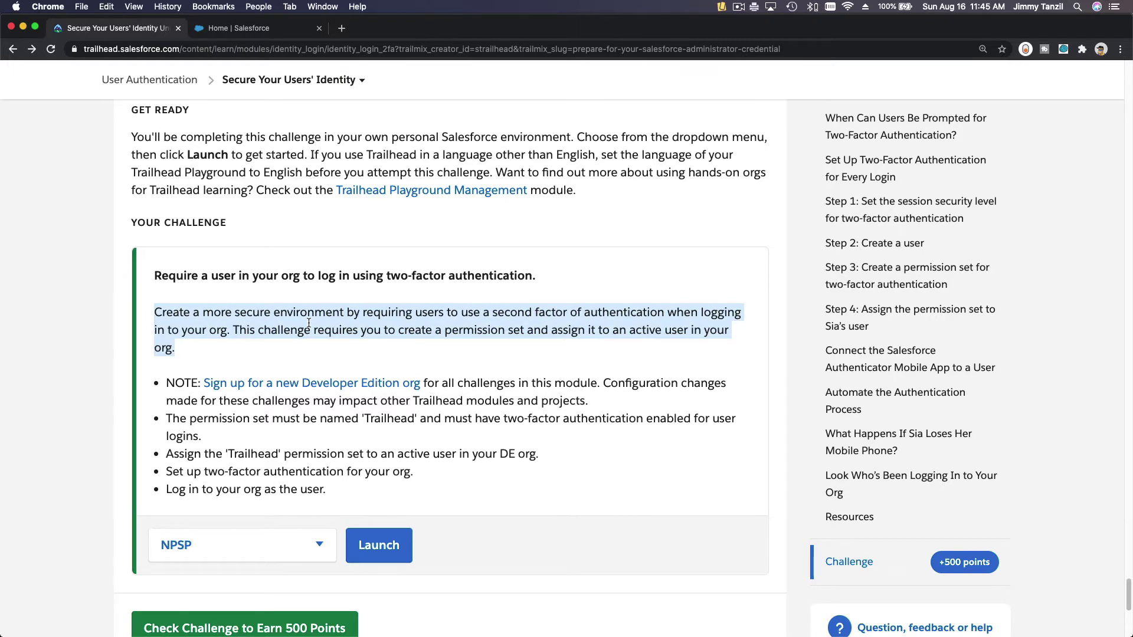
left_click(270, 343)
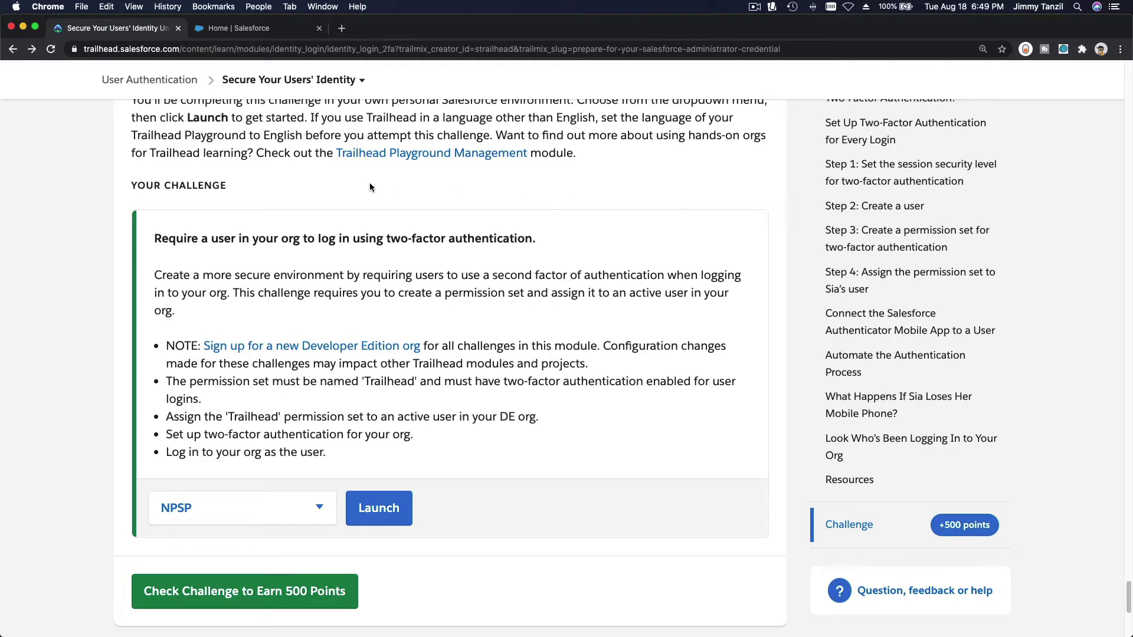
Step: Open Setup in the Salesforce org and find the Permission Sets page
left_click(254, 33)
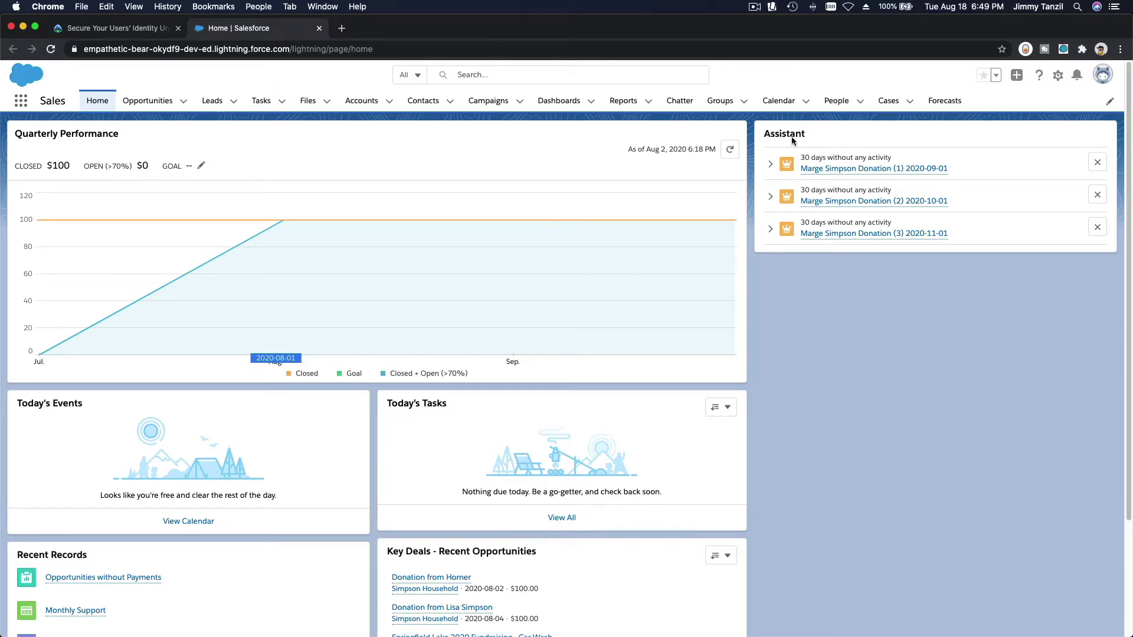
left_click(1058, 75)
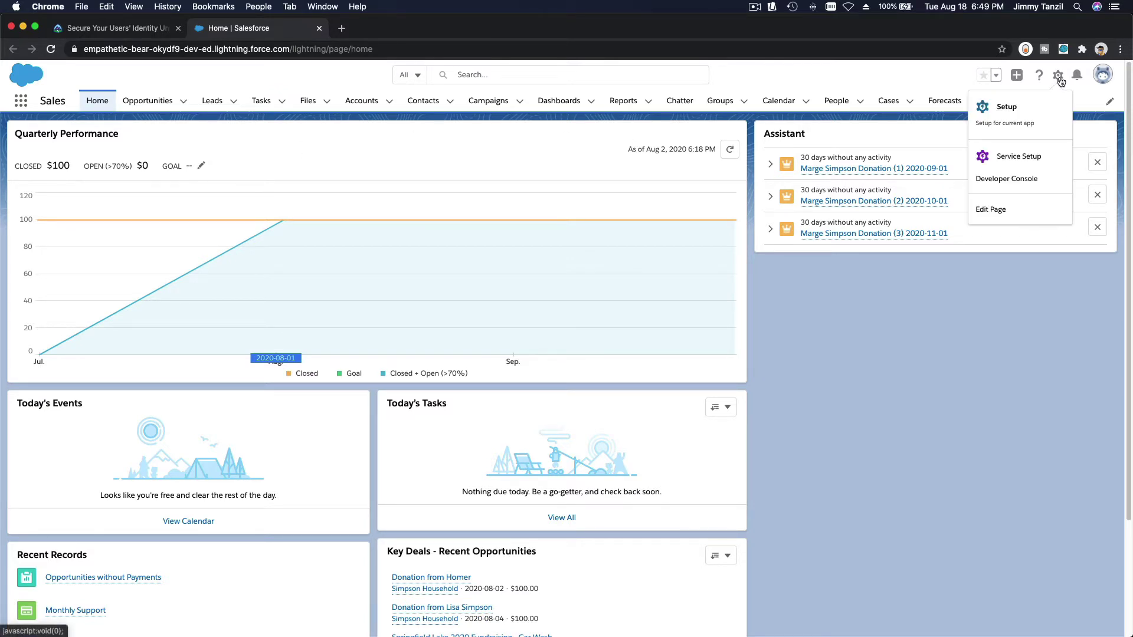
left_click(1032, 112)
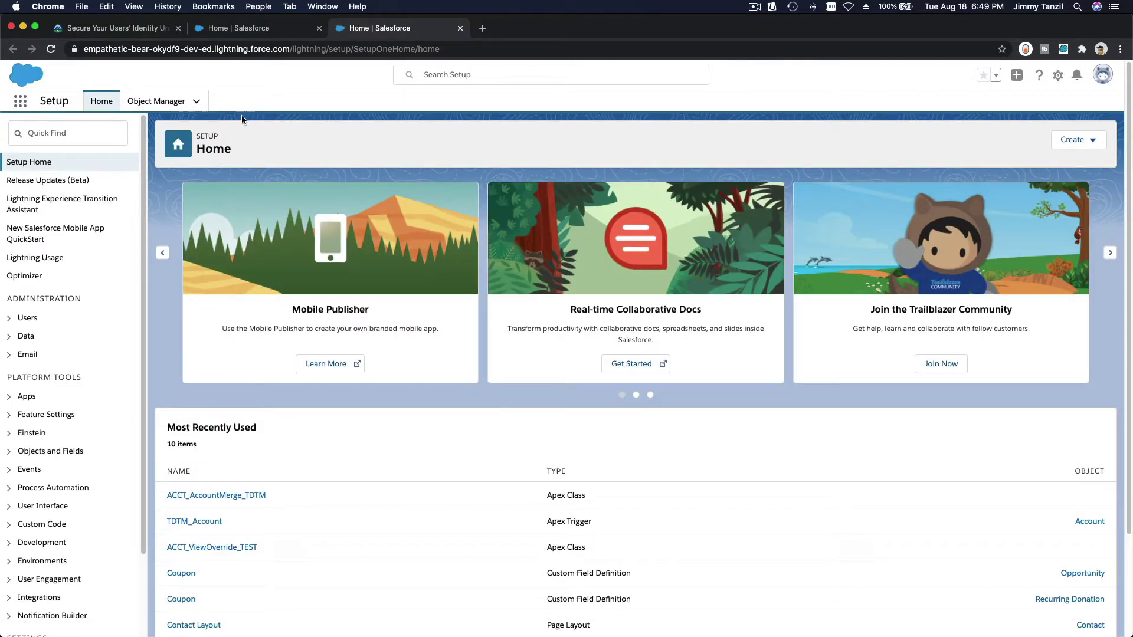
left_click(78, 135)
type("permissio")
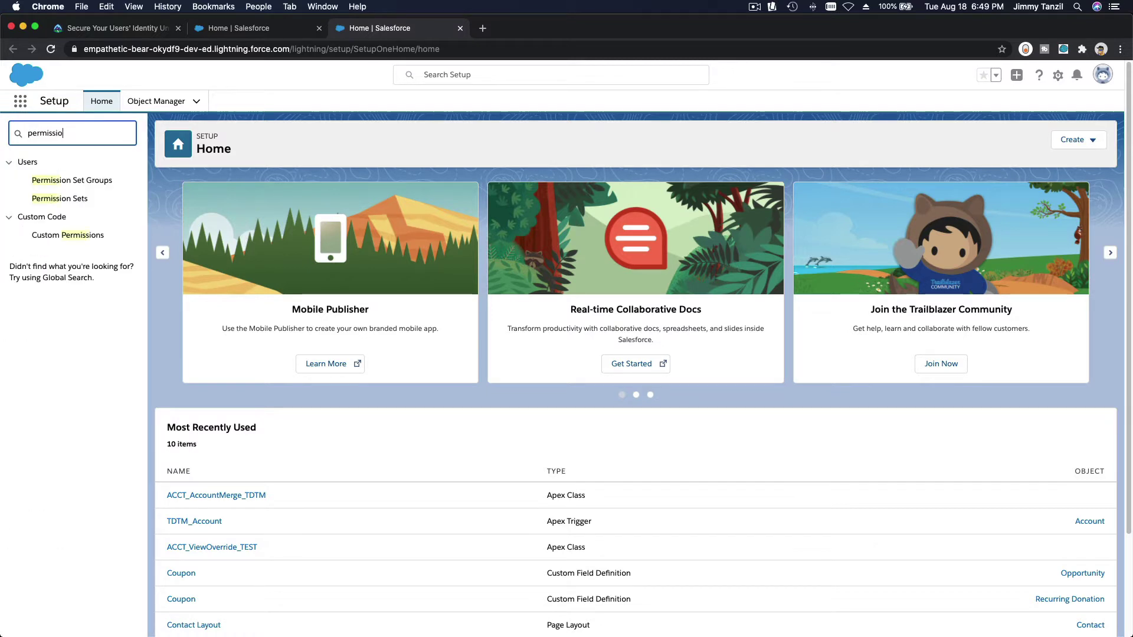
left_click(63, 198)
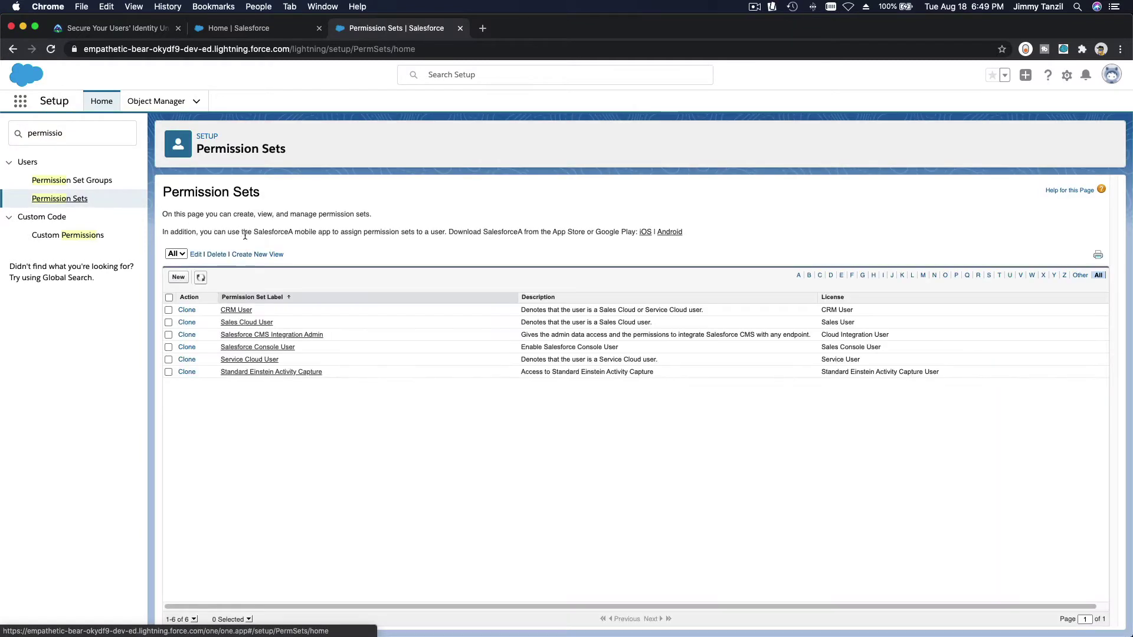
Step: Create a permission set labelled Two Factor Authentication with API name Two_Factor_Authentication and no specific license
left_click(178, 277)
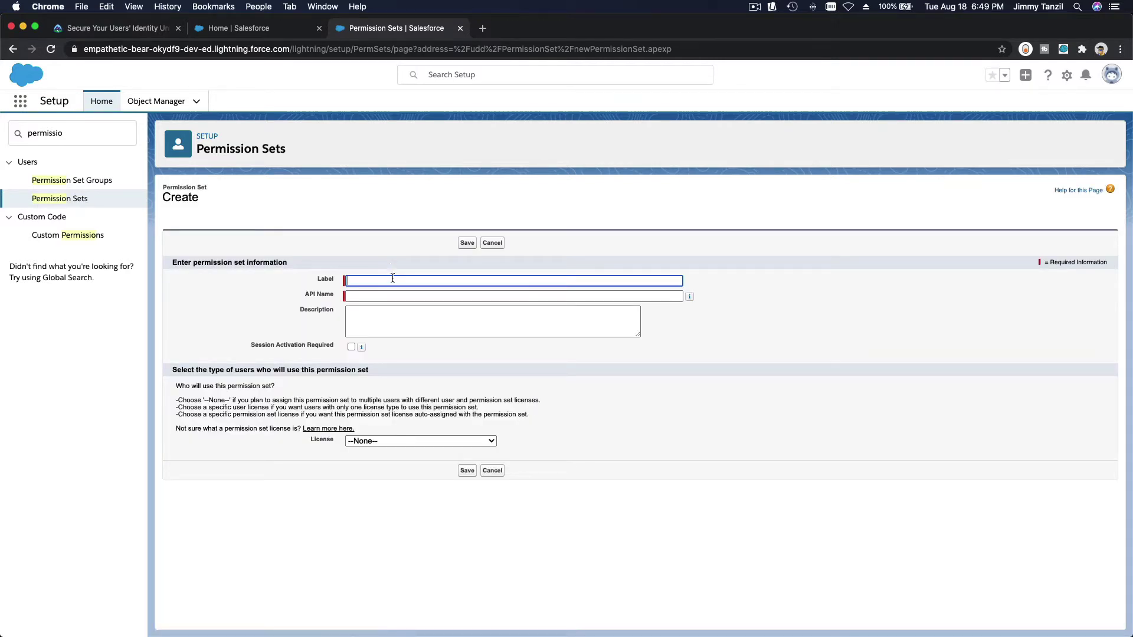
type("Two Facotor Authentication Us")
key("BackSpace")
key("BackSpace")
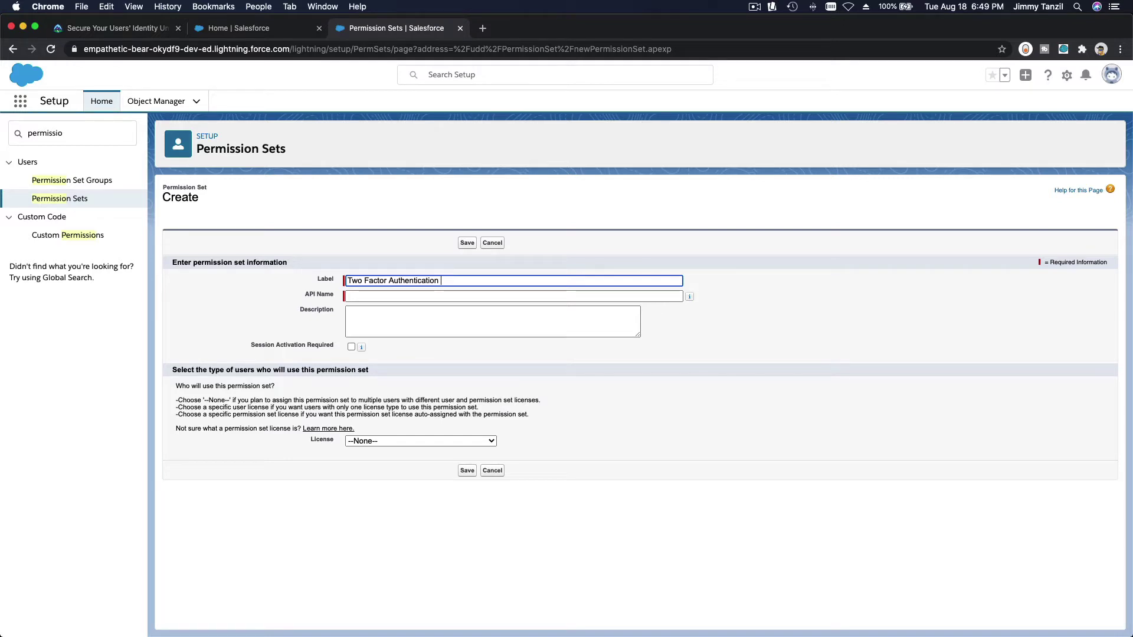
key("Tab")
left_click(389, 360)
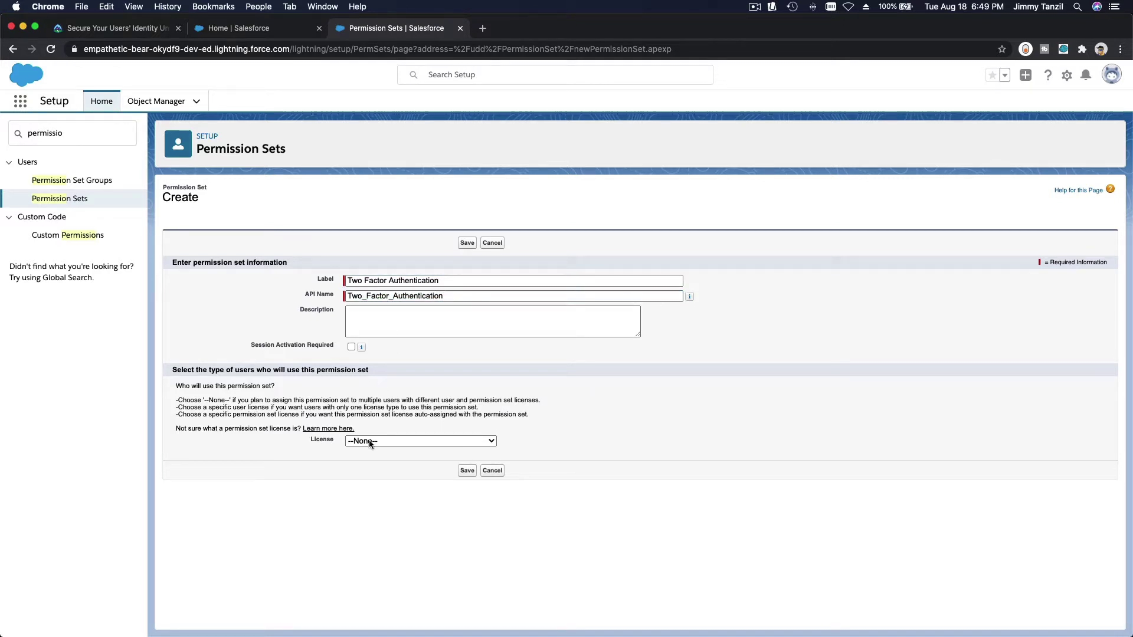
left_click(467, 470)
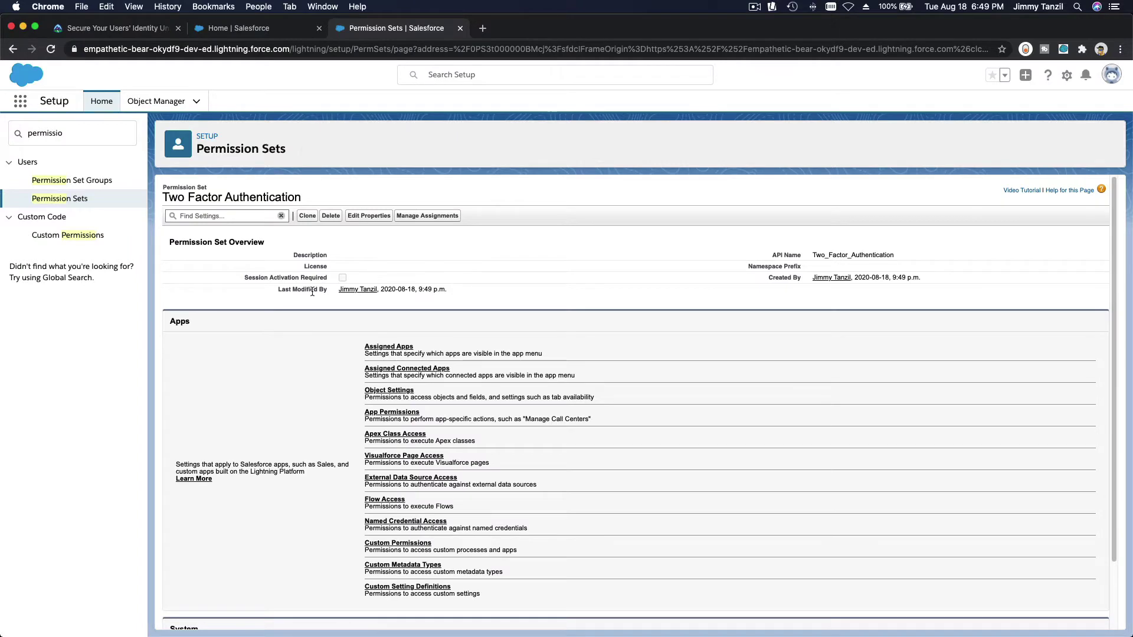
Step: Edit the permission set's System Permissions and enable Two-Factor Authentication for User Interface Logins
scroll(312, 291, "down", 3)
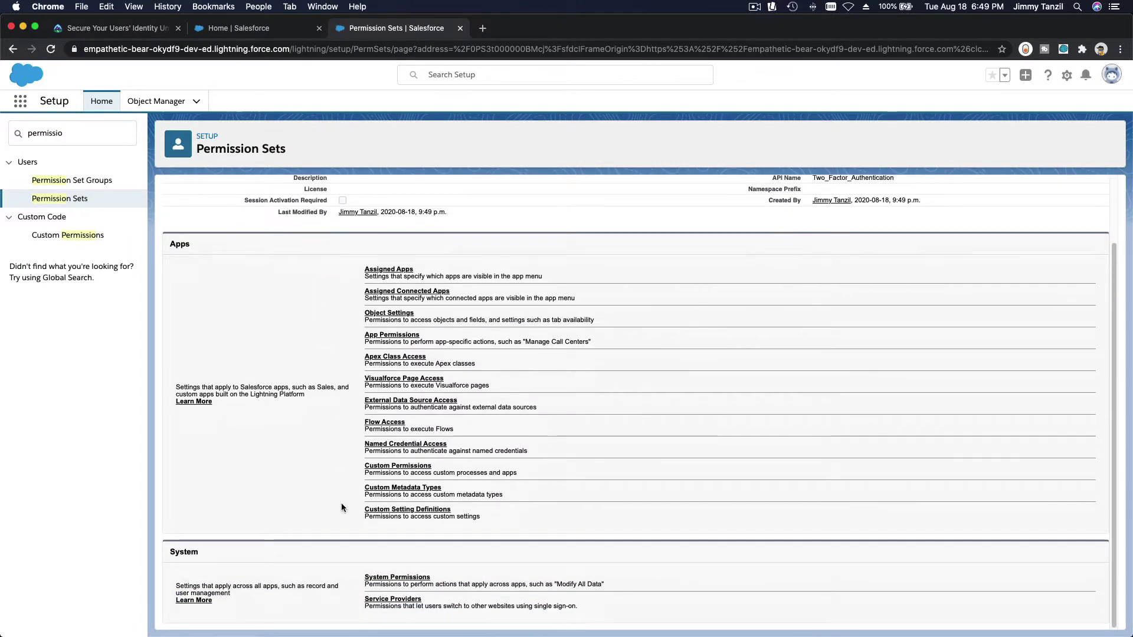
left_click(402, 579)
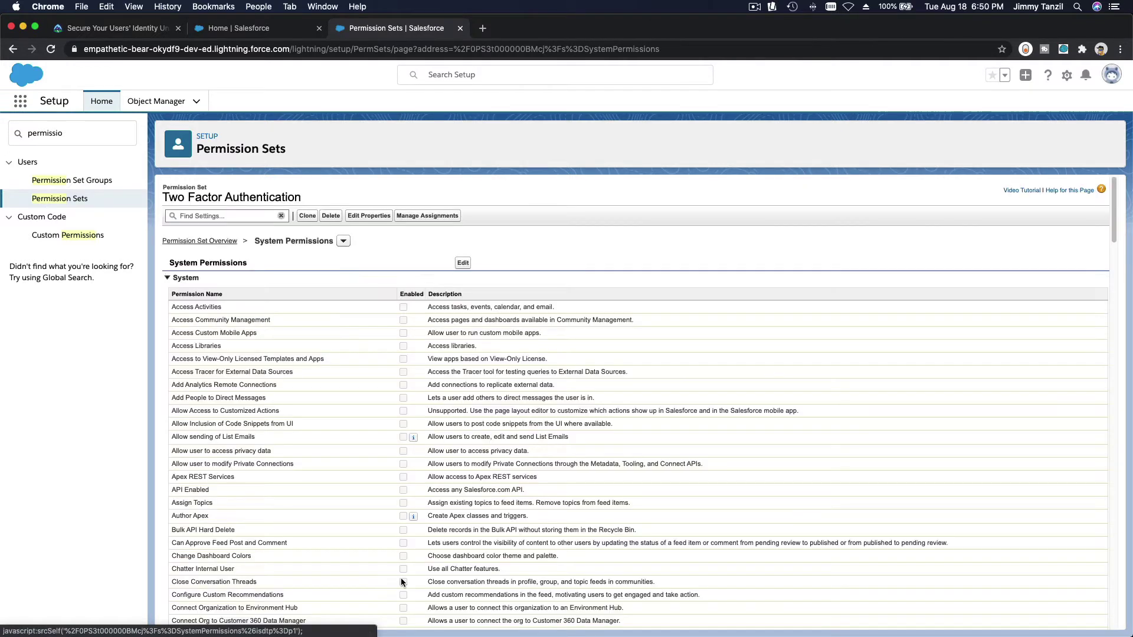
left_click(460, 264)
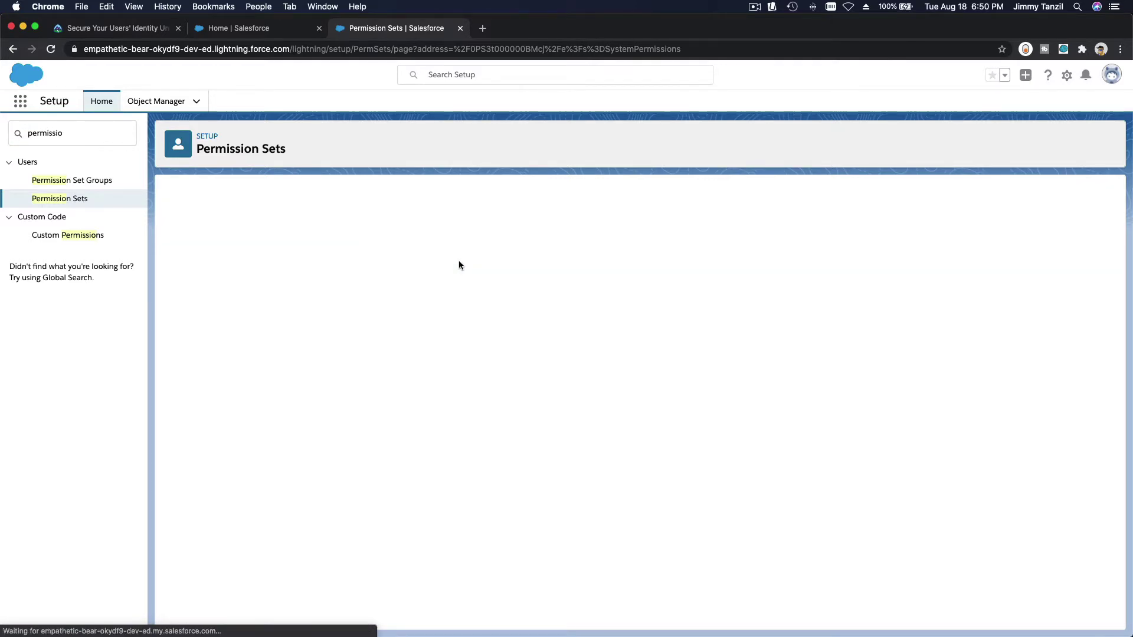
scroll(459, 265, "down", 5)
key("super+f")
type("2")
key("BackSpace")
scroll(477, 346, "down", 10)
scroll(478, 346, "down", 15)
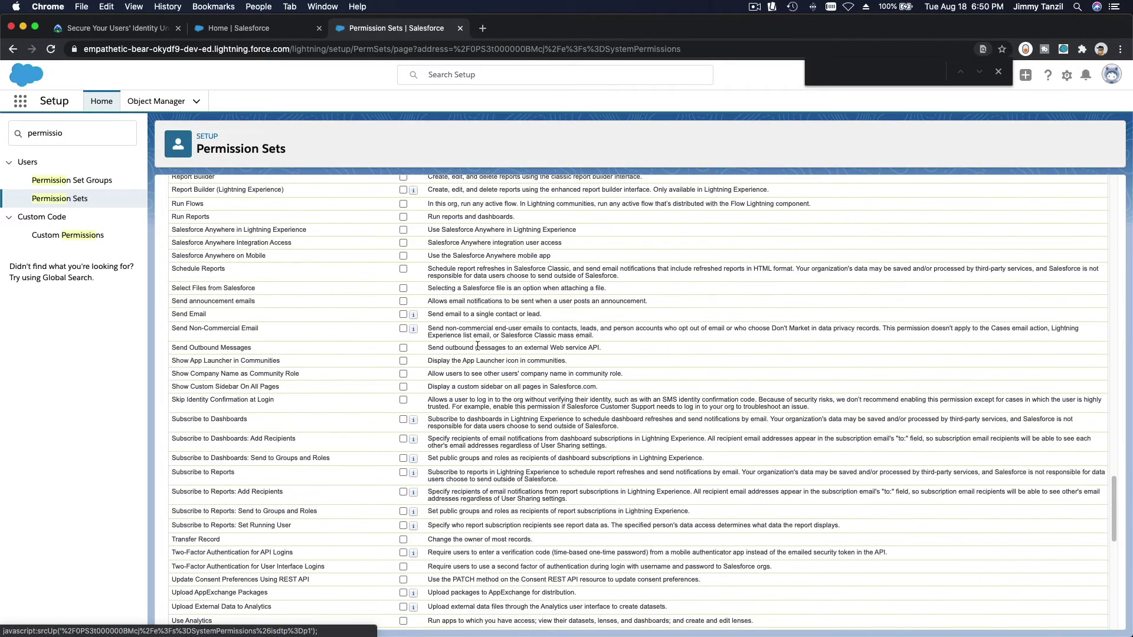
scroll(478, 346, "down", 5)
scroll(478, 346, "up", 1)
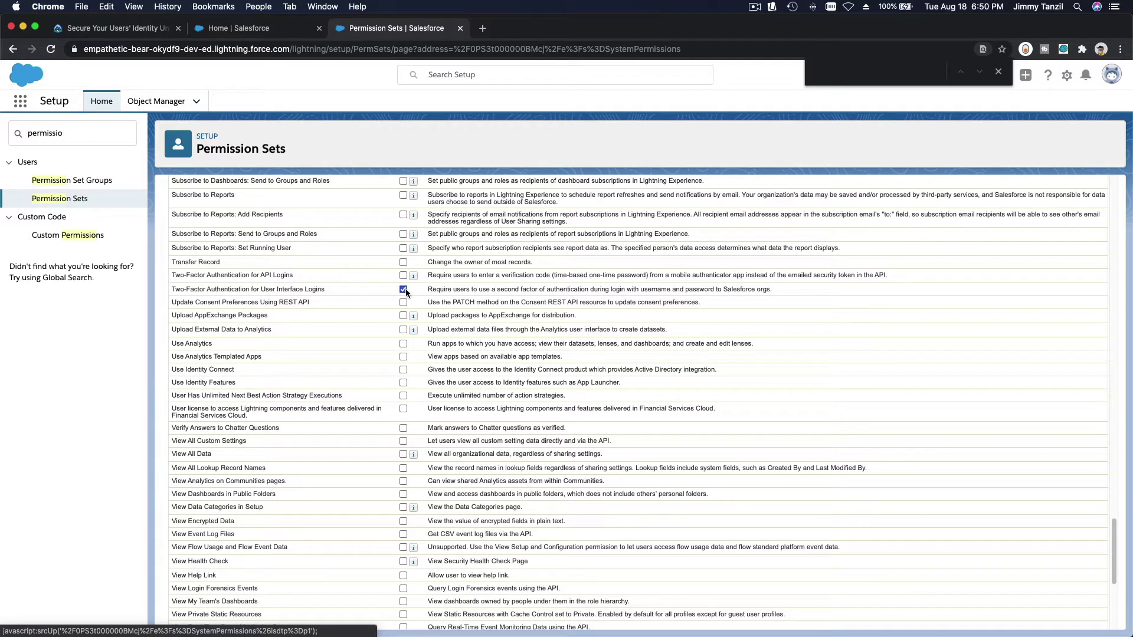
triple_click(239, 287)
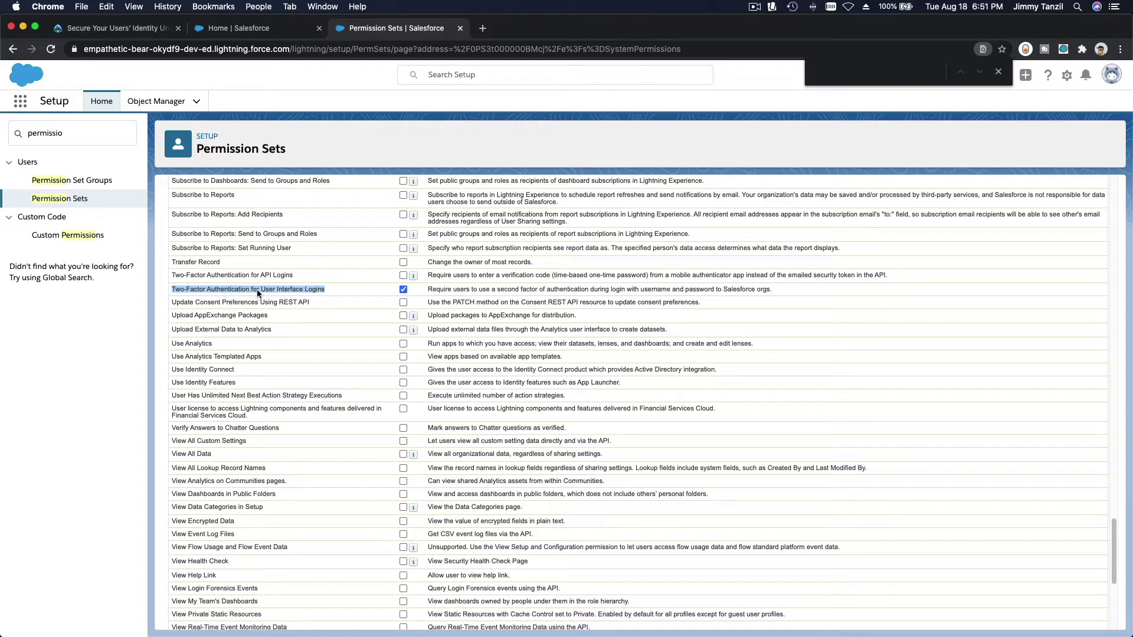
Step: Save the system permission changes and confirm them
scroll(335, 290, "down", 5)
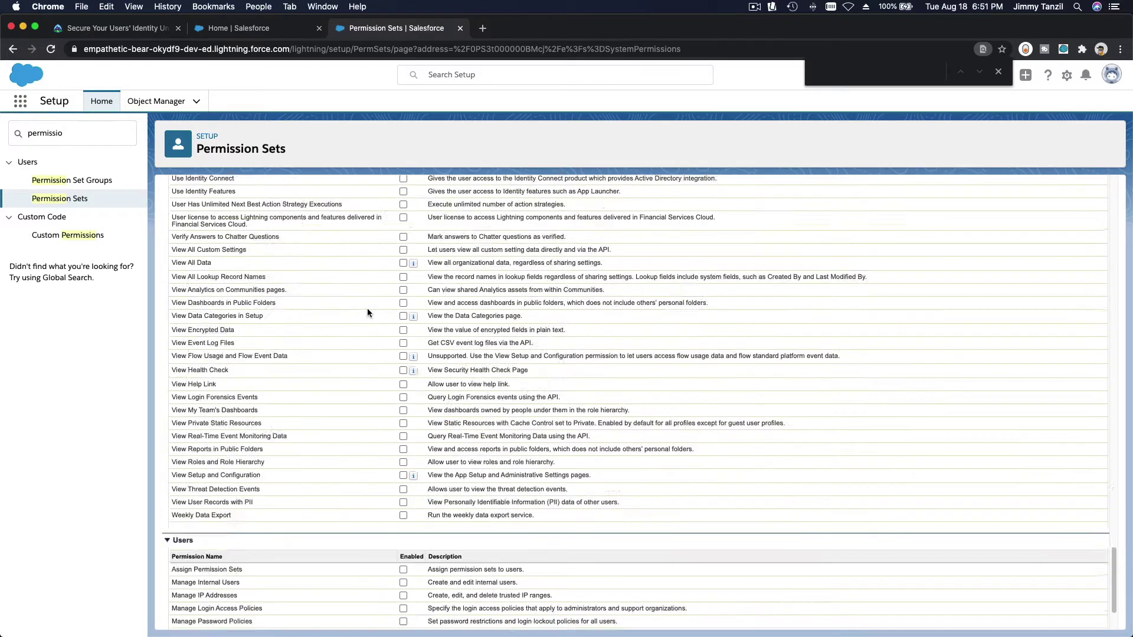
scroll(379, 484, "up", 20)
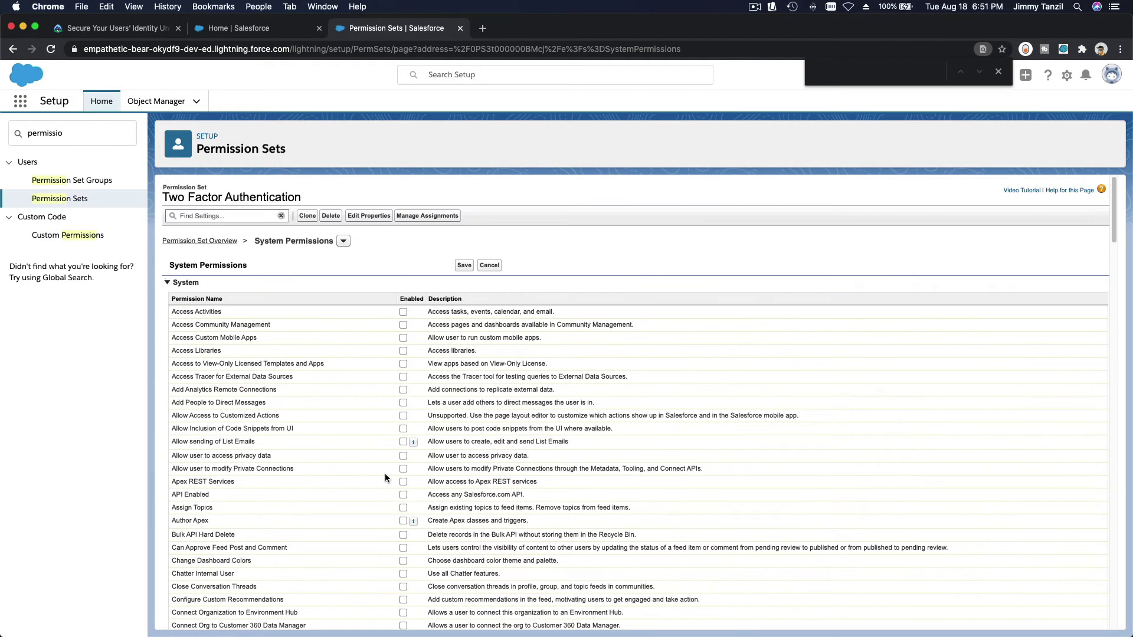
left_click(464, 265)
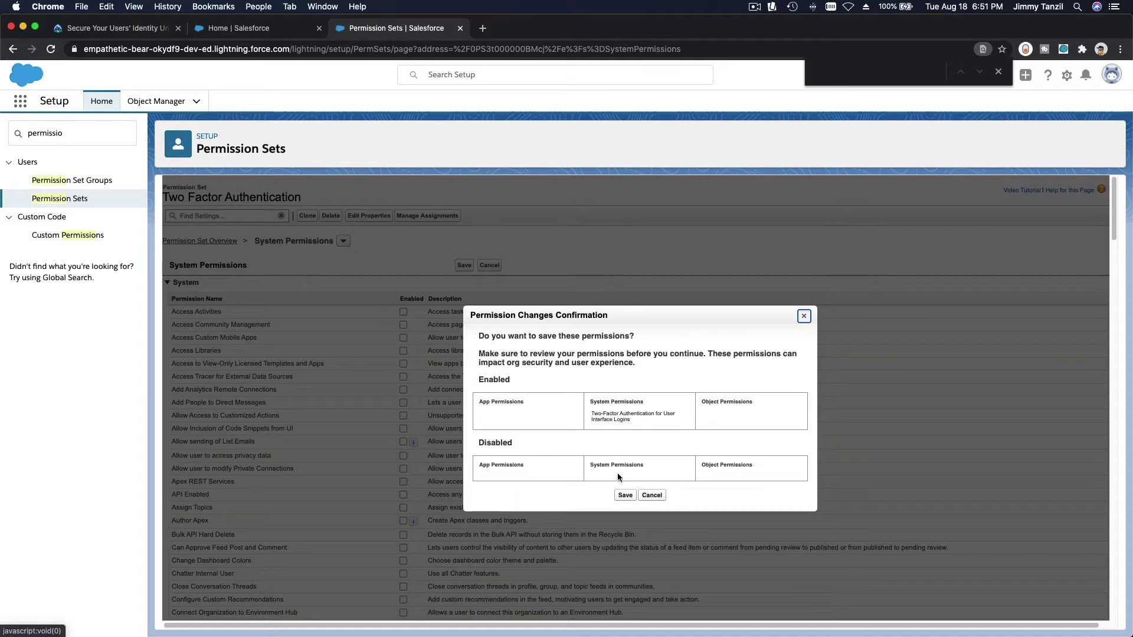
left_click(624, 496)
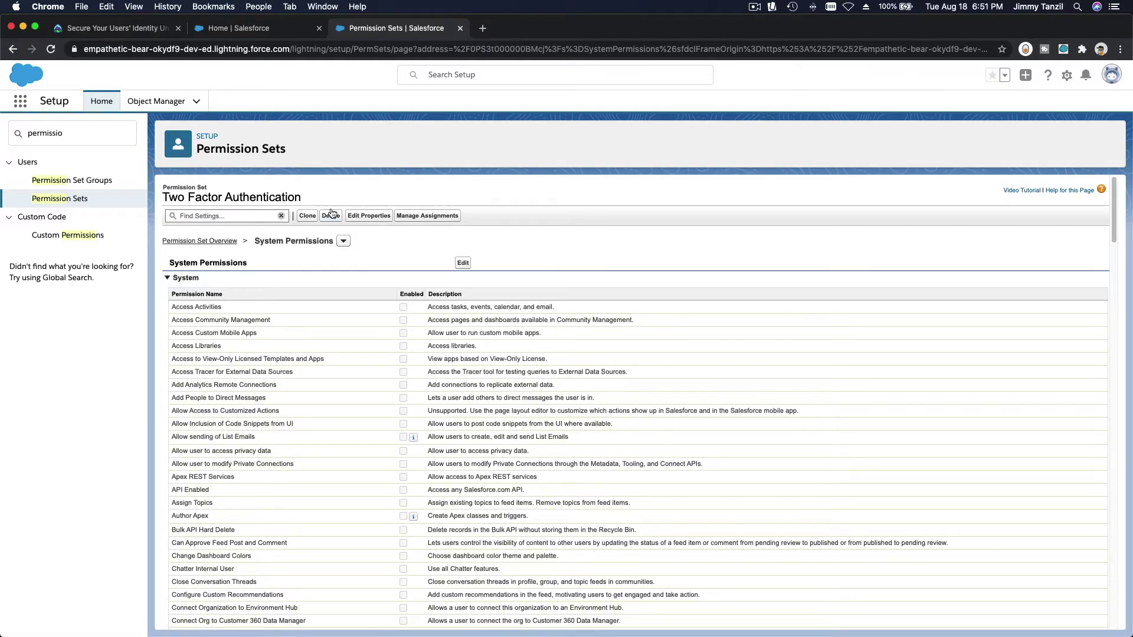
Step: Assign the Two Factor Authentication permission set to the active user with the System Administrator profile
triple_click(238, 193)
left_click(423, 189)
left_click(421, 216)
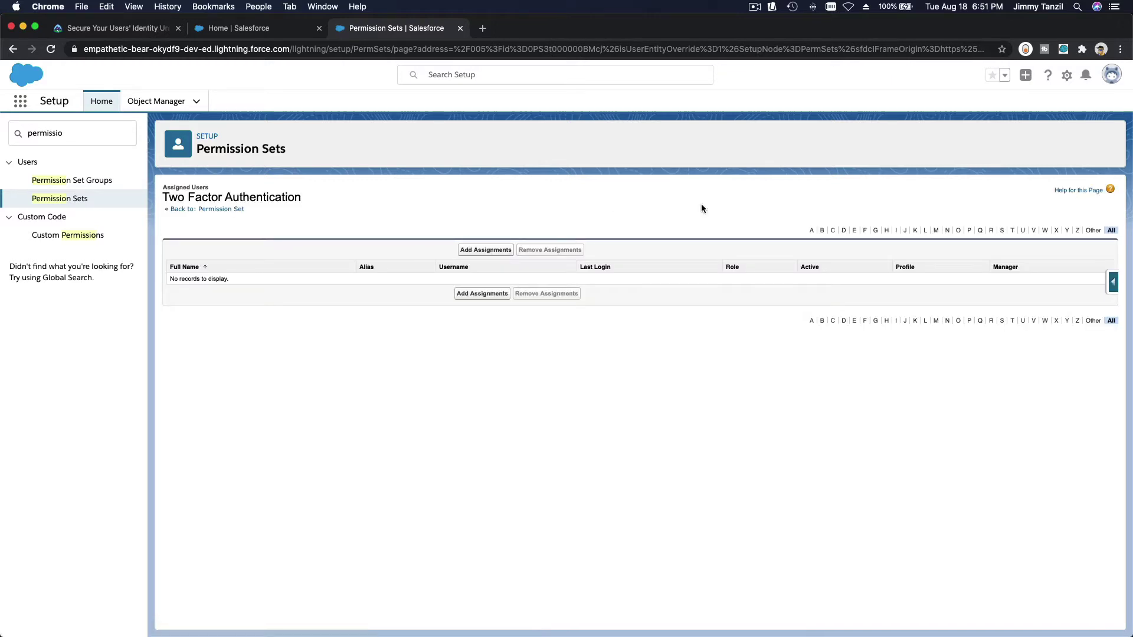
left_click(479, 251)
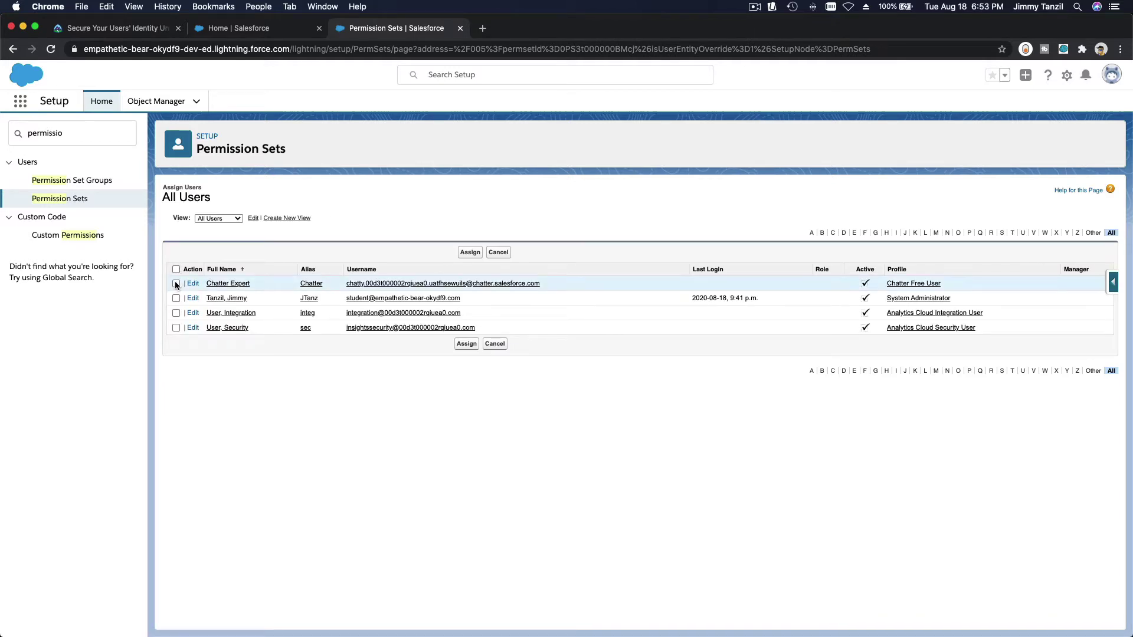
left_click(176, 299)
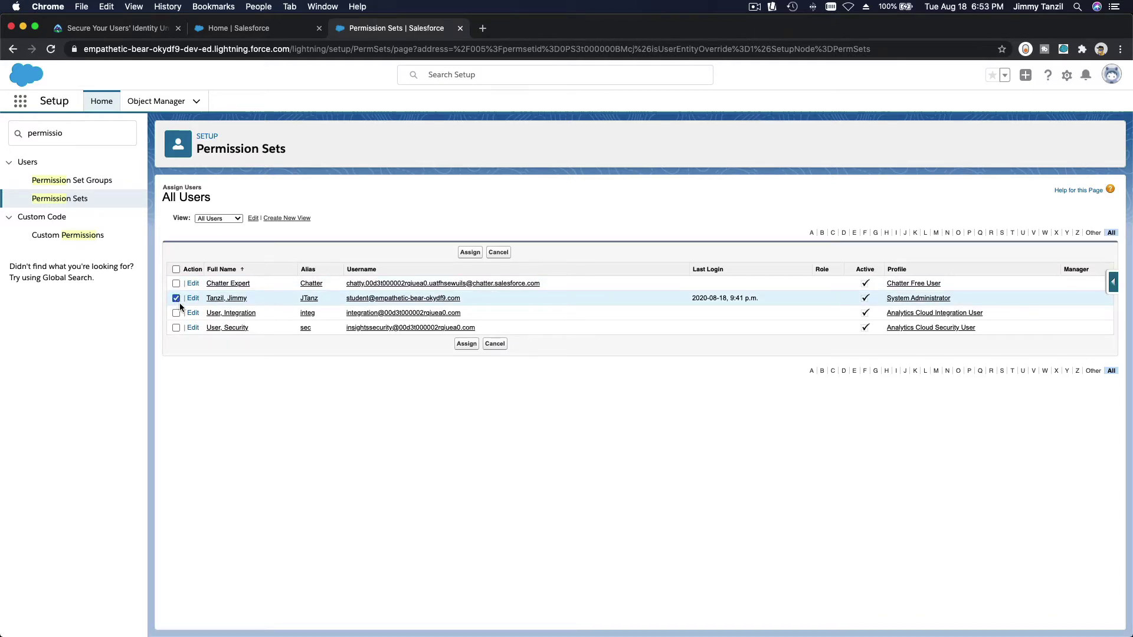
left_click(467, 344)
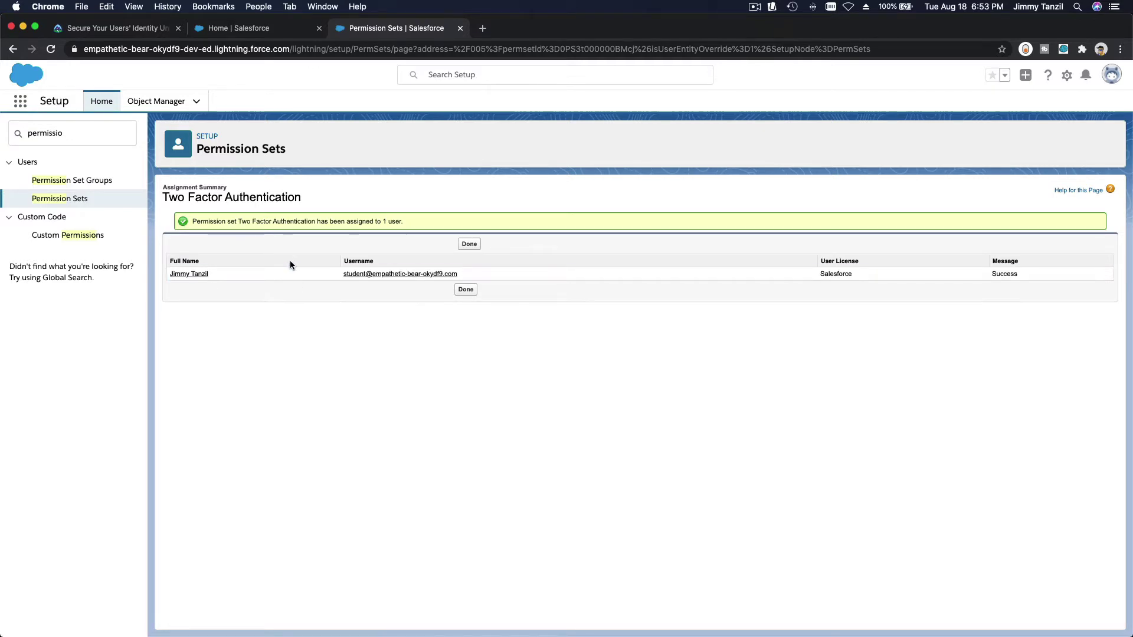
triple_click(264, 201)
left_click(289, 362)
triple_click(216, 151)
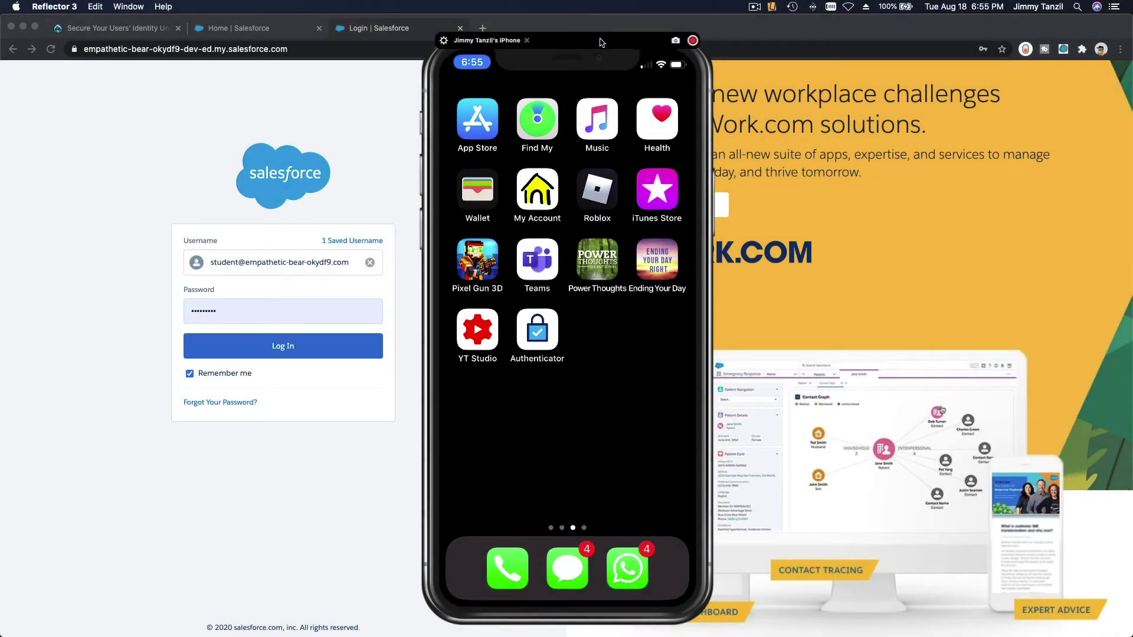
Step: Move the mirrored iPhone clear of the login form and start adding an account in Salesforce Authenticator
left_click_drag(601, 42, 1026, 35)
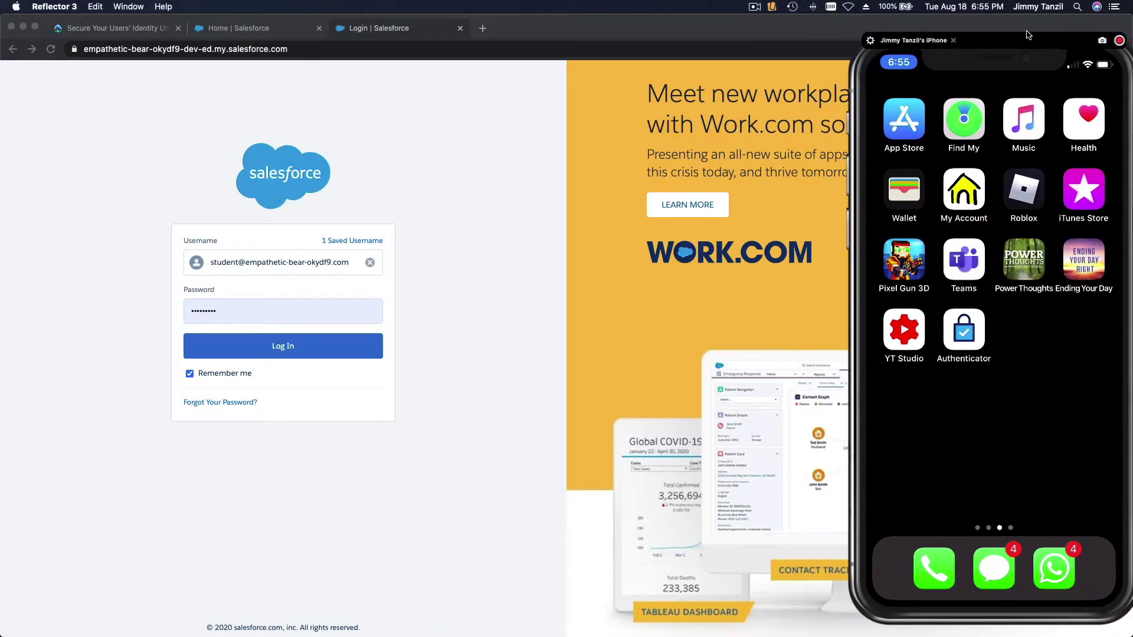
left_click(964, 342)
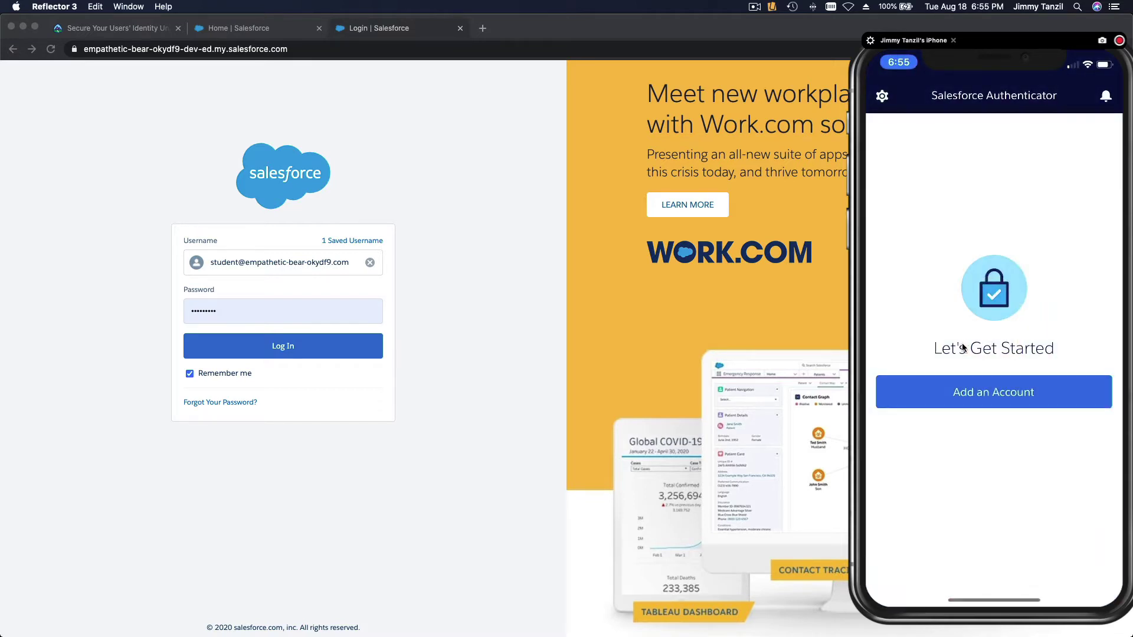
left_click(972, 401)
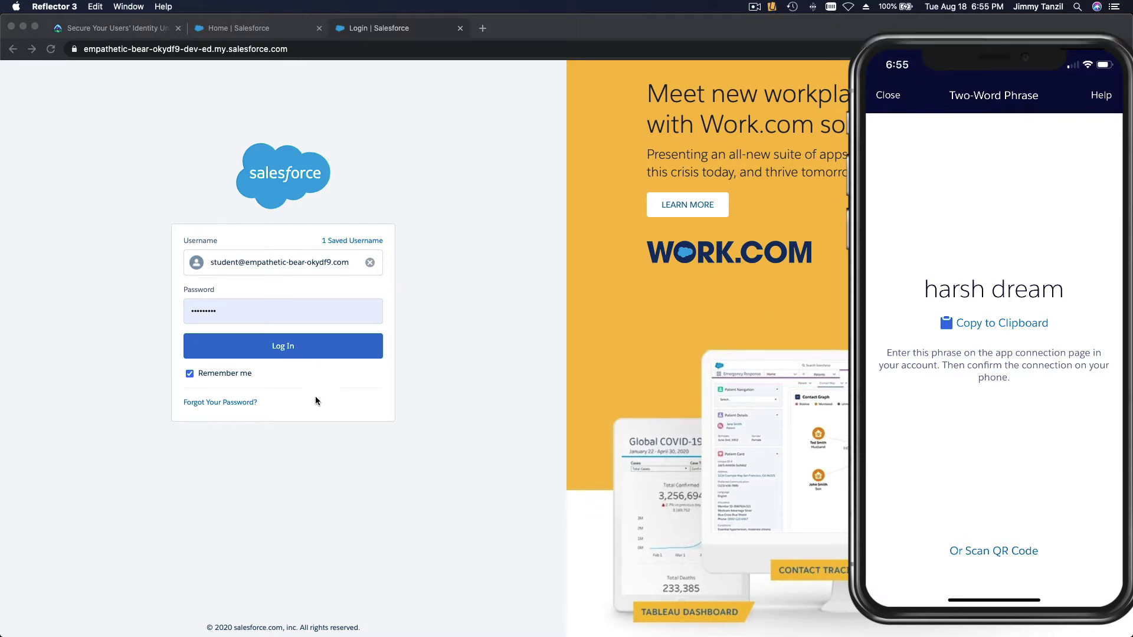
Step: Log in to Salesforce with the saved credentials and submit the two-word phrase generated by Salesforce Authenticator
left_click(280, 348)
left_click(280, 348)
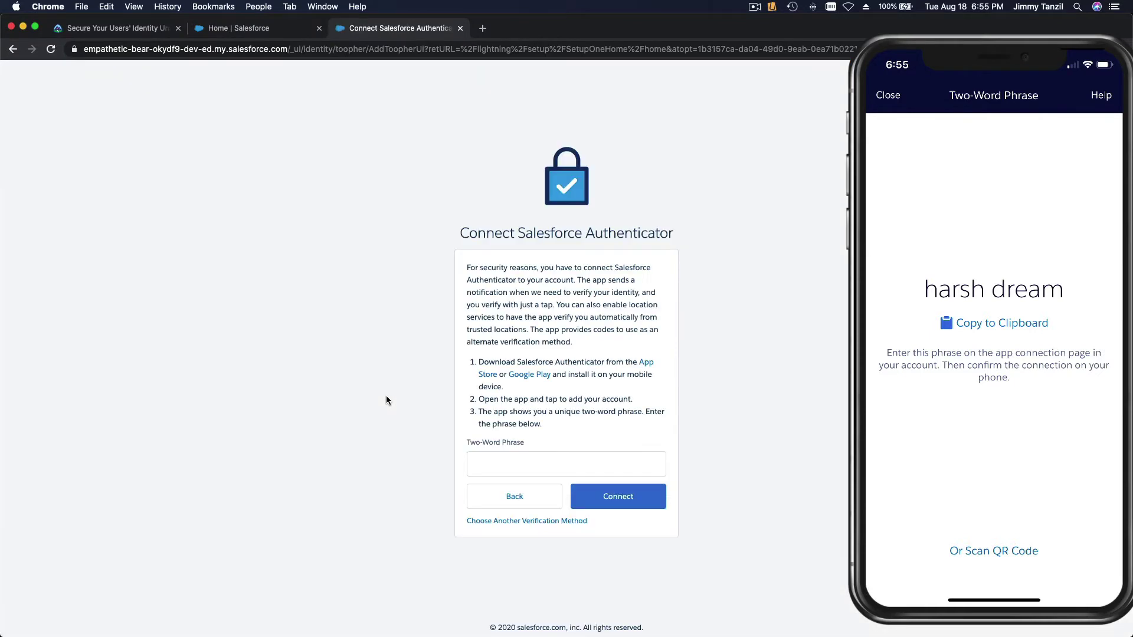
left_click(565, 461)
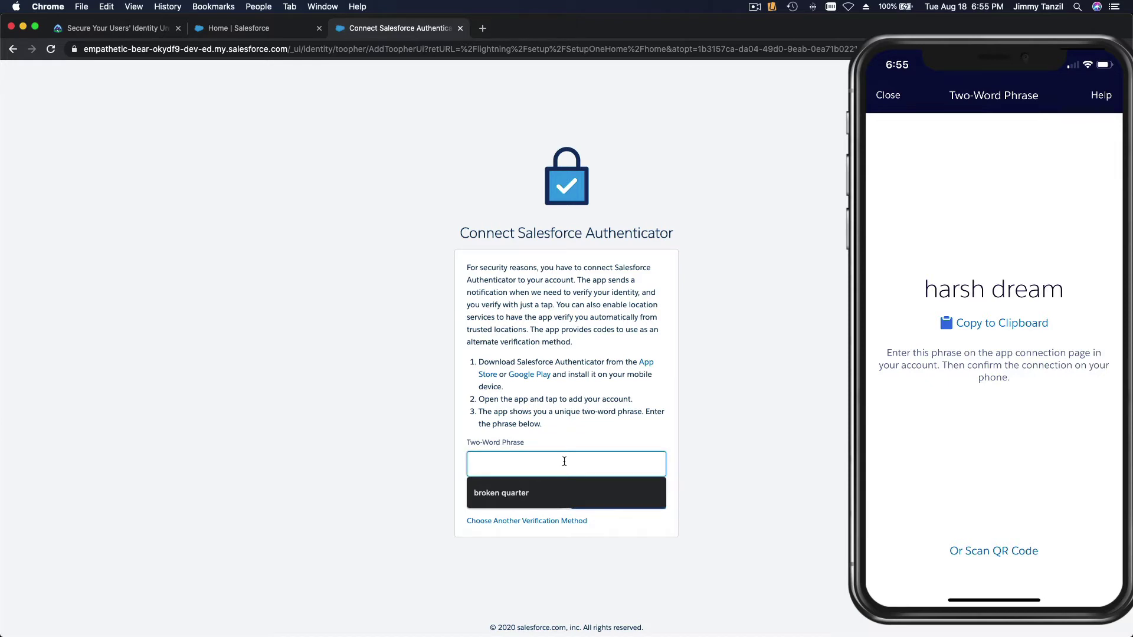
type("hr")
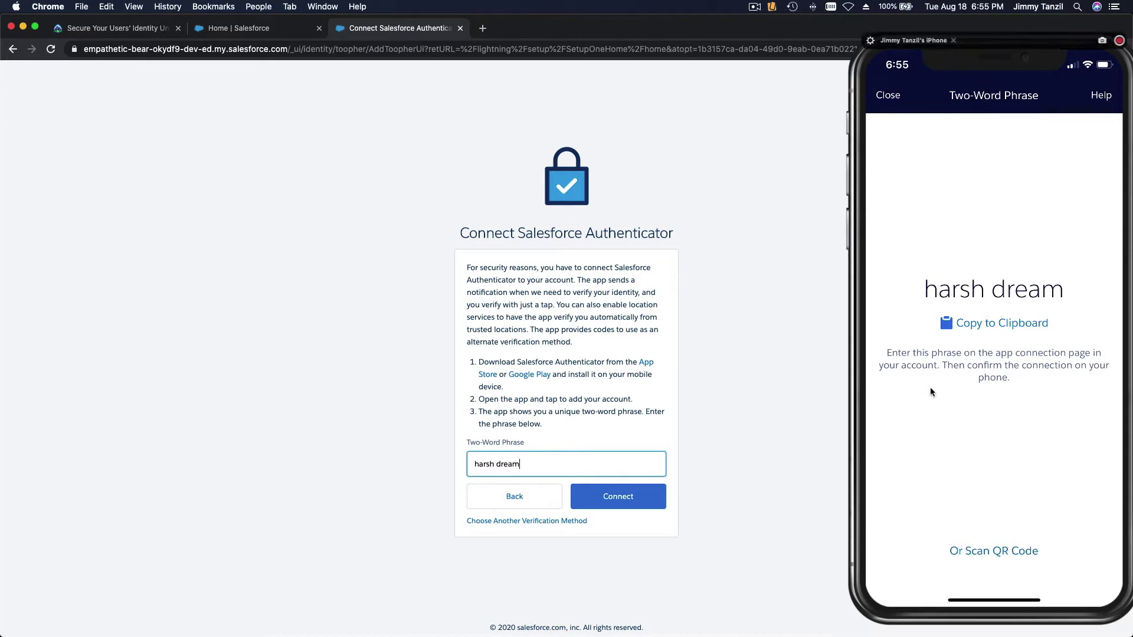
left_click(618, 497)
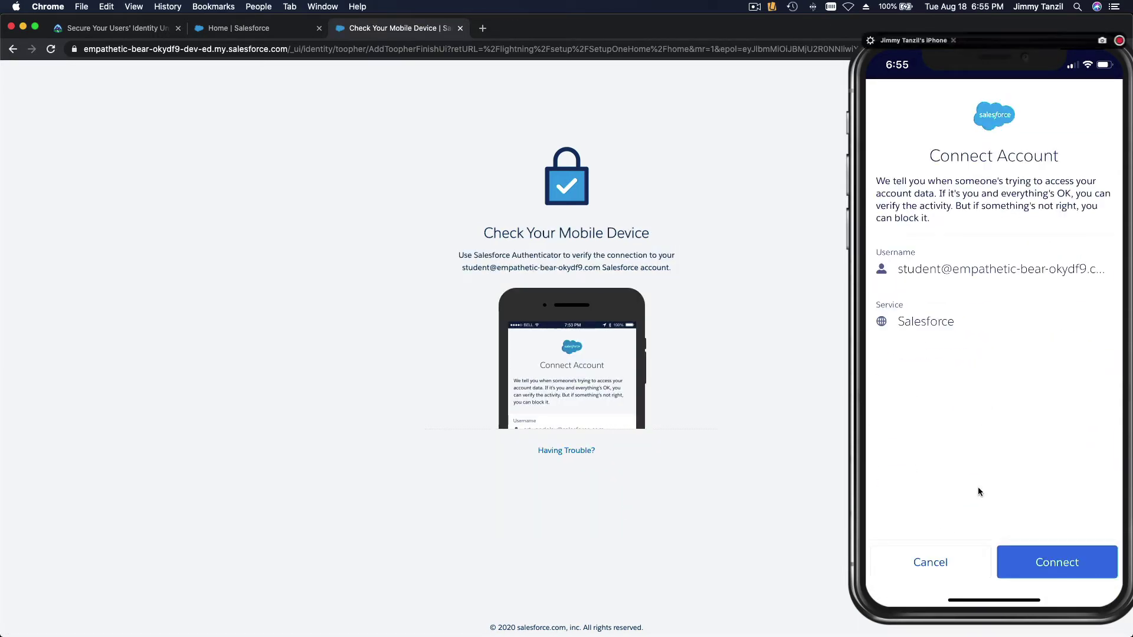
Step: Approve the account connection in Salesforce Authenticator and continue past the location services request
left_click(1060, 567)
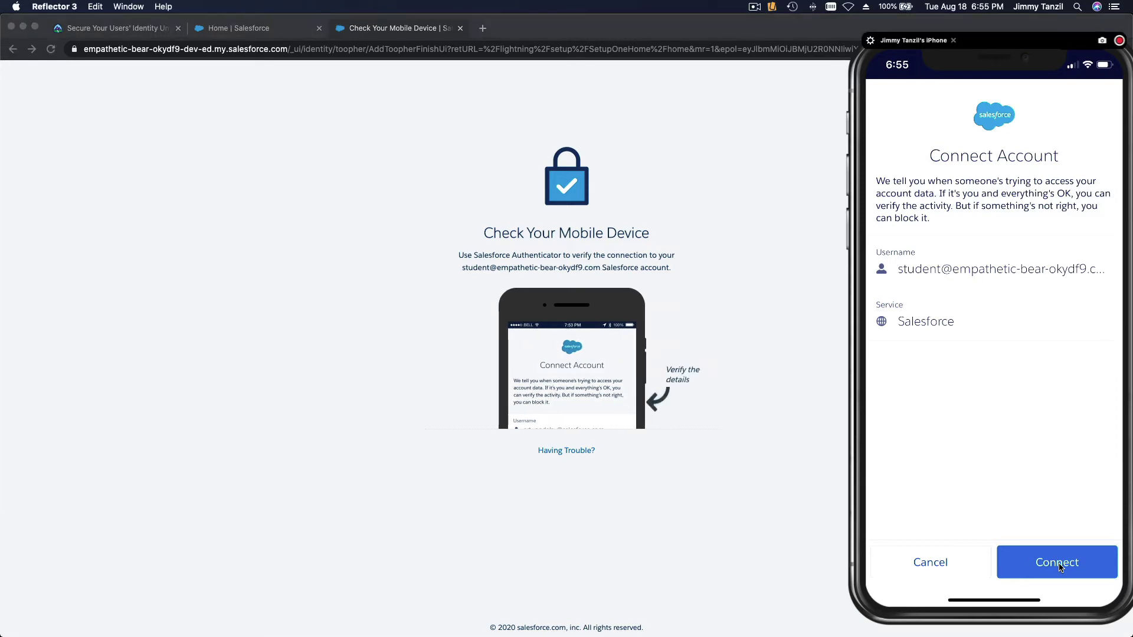
left_click(1060, 567)
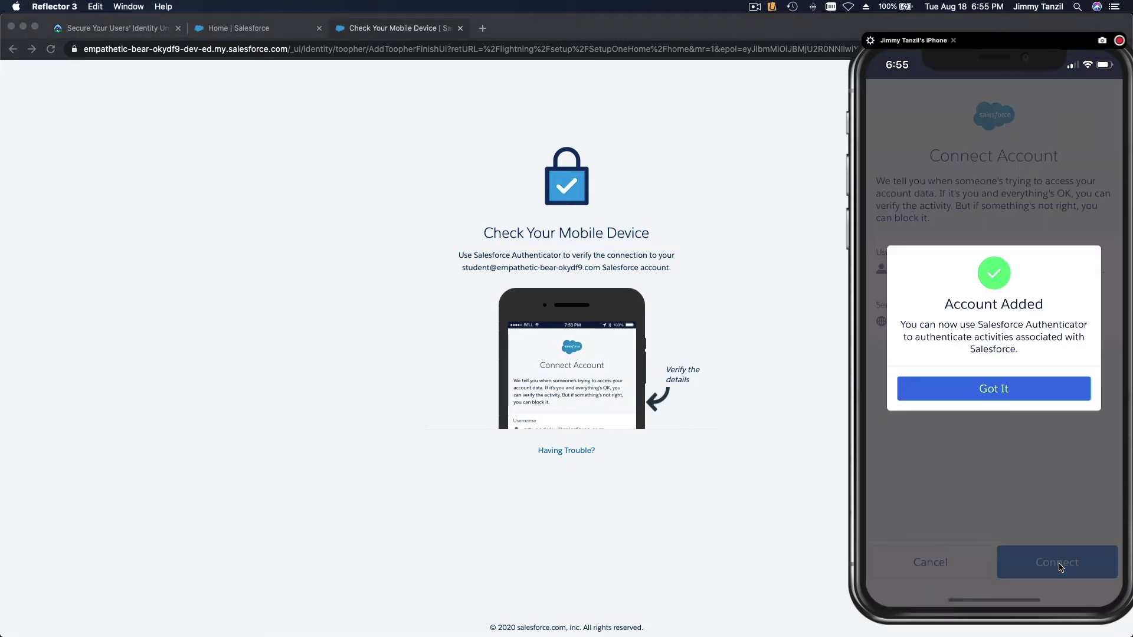
left_click(995, 390)
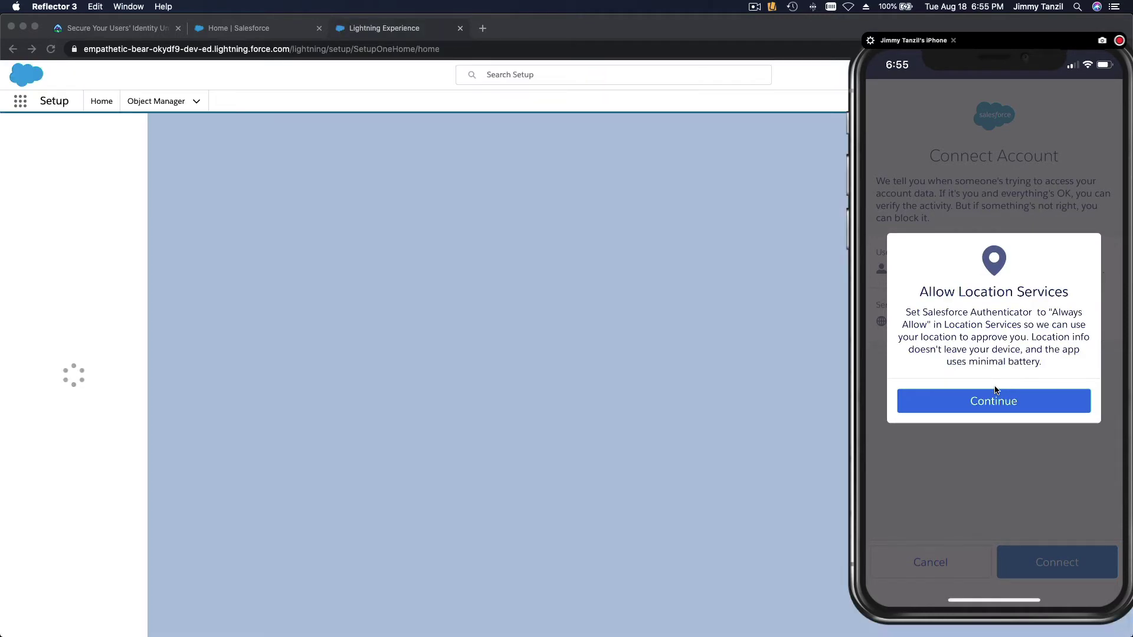
left_click(996, 390)
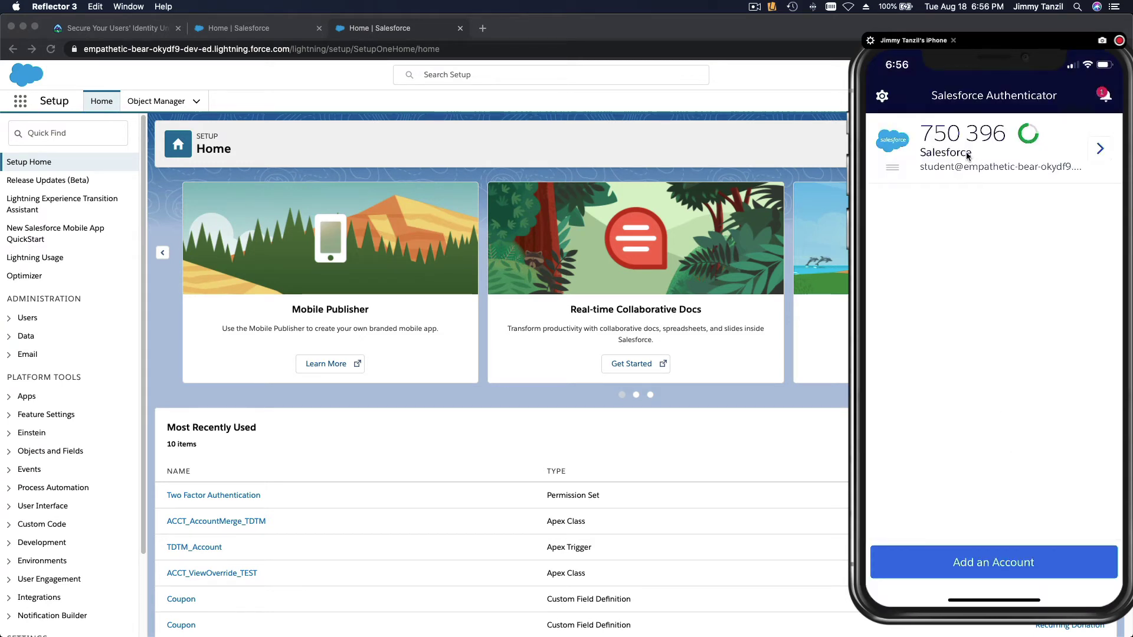
Step: Move the mirrored iPhone off the Salesforce header and open the user profile options for logging out
left_click(801, 130)
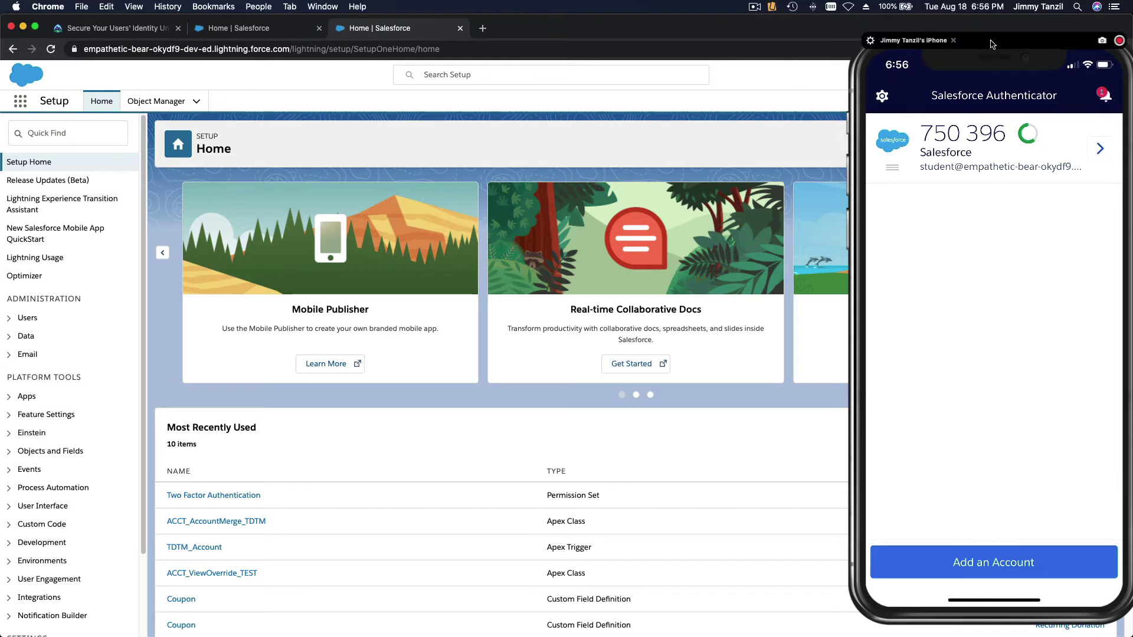
left_click(938, 50)
left_click_drag(975, 41, 787, 55)
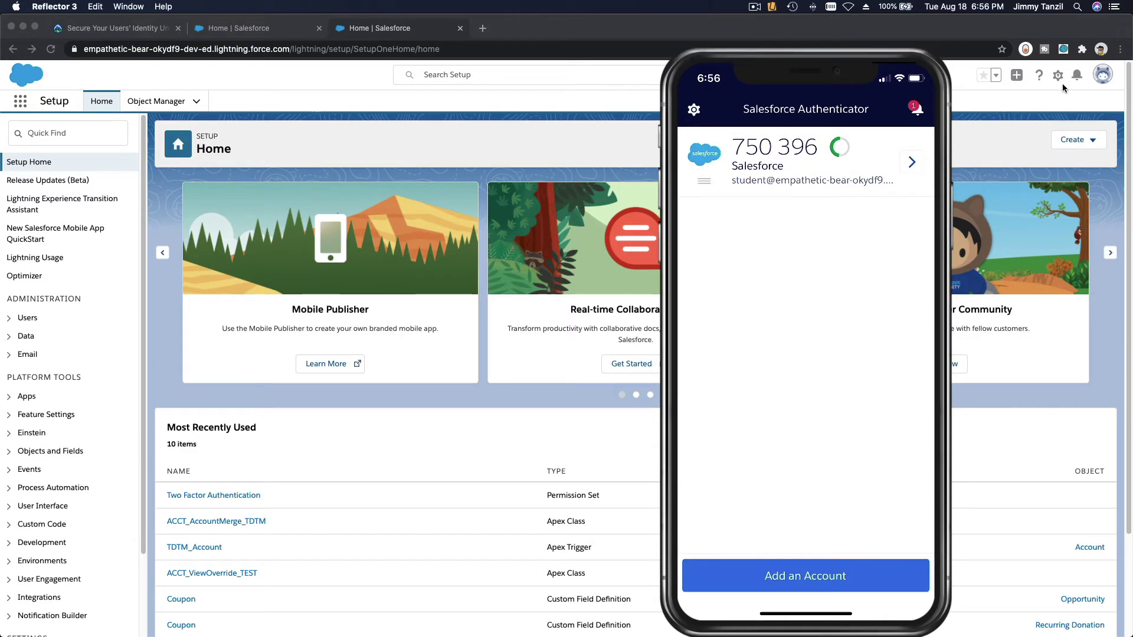
left_click(1101, 76)
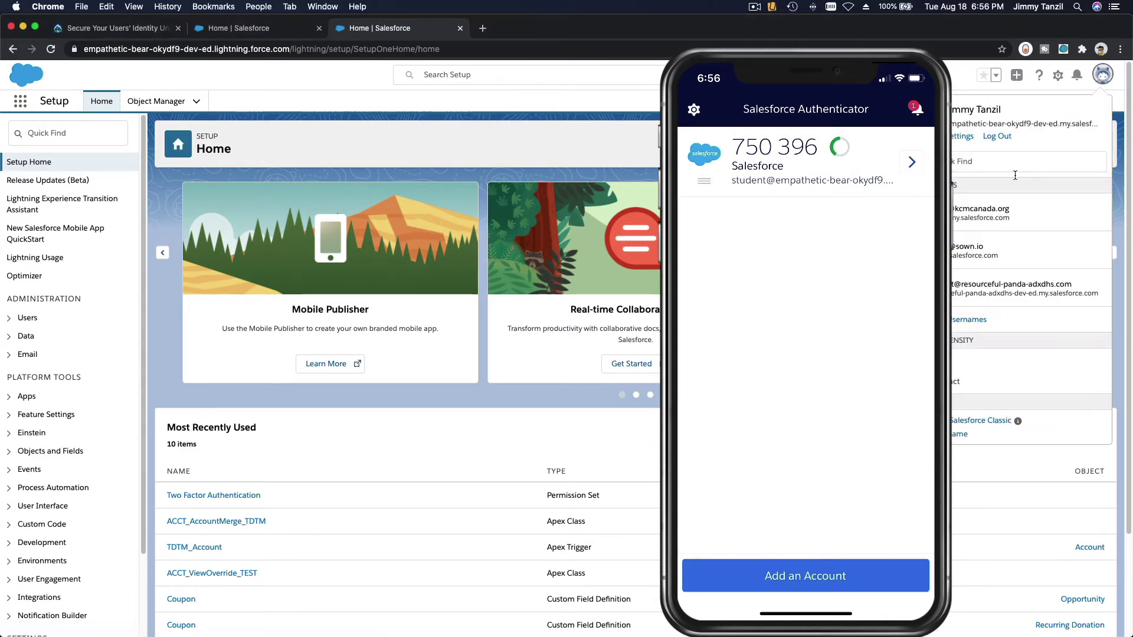
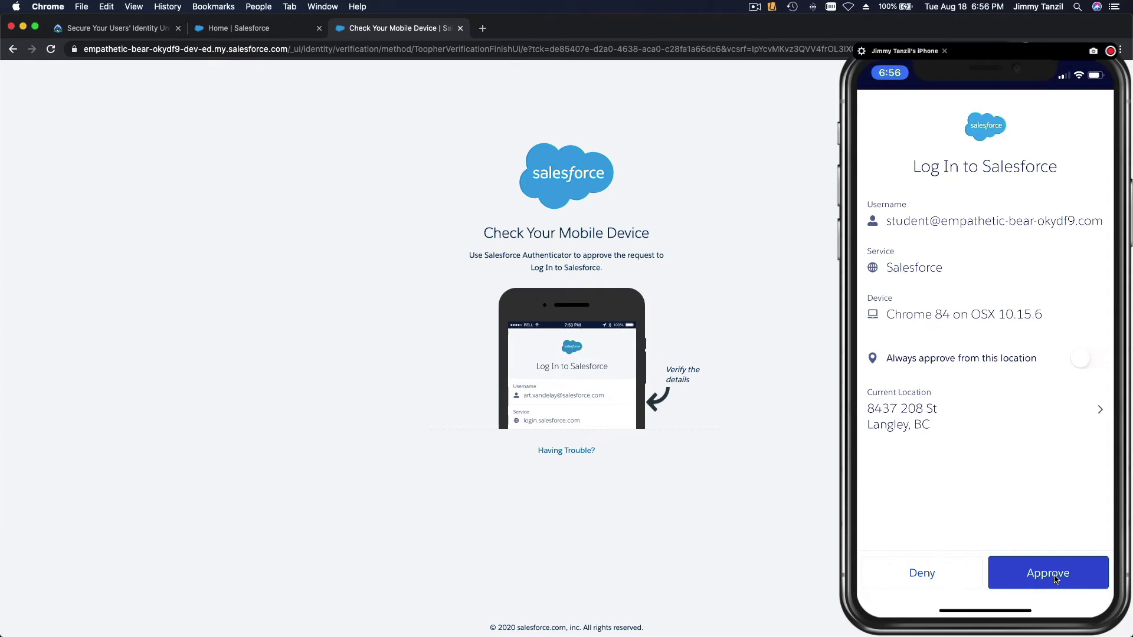
Step: Approve the login request in Salesforce Authenticator and postpone Lightning Login enrollment with Remind Me Later
left_click(1055, 578)
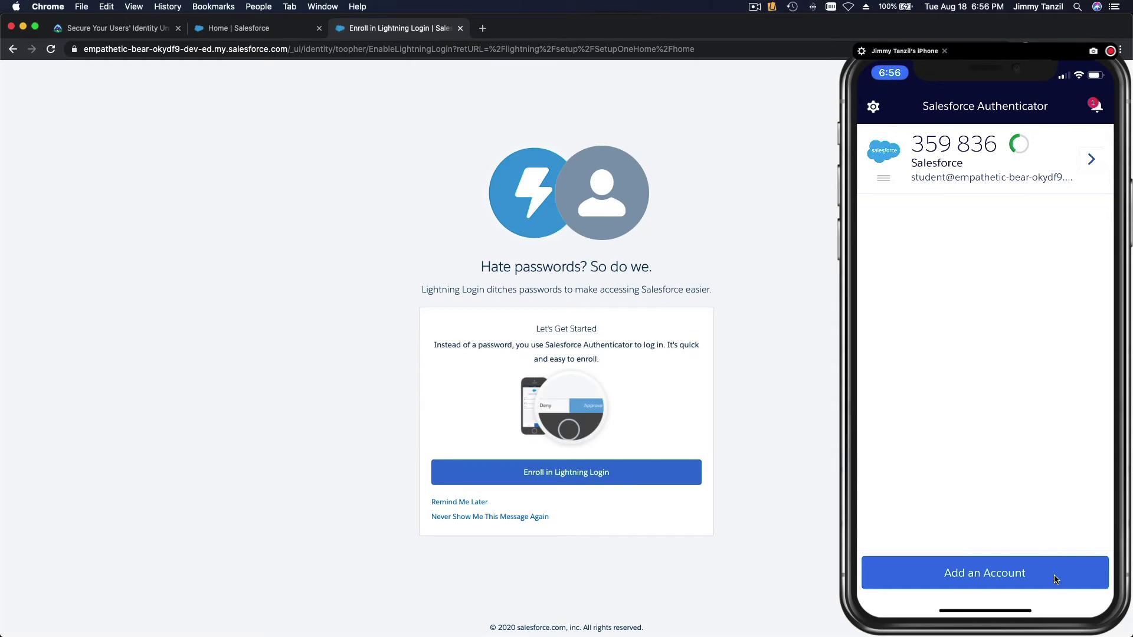
left_click(479, 503)
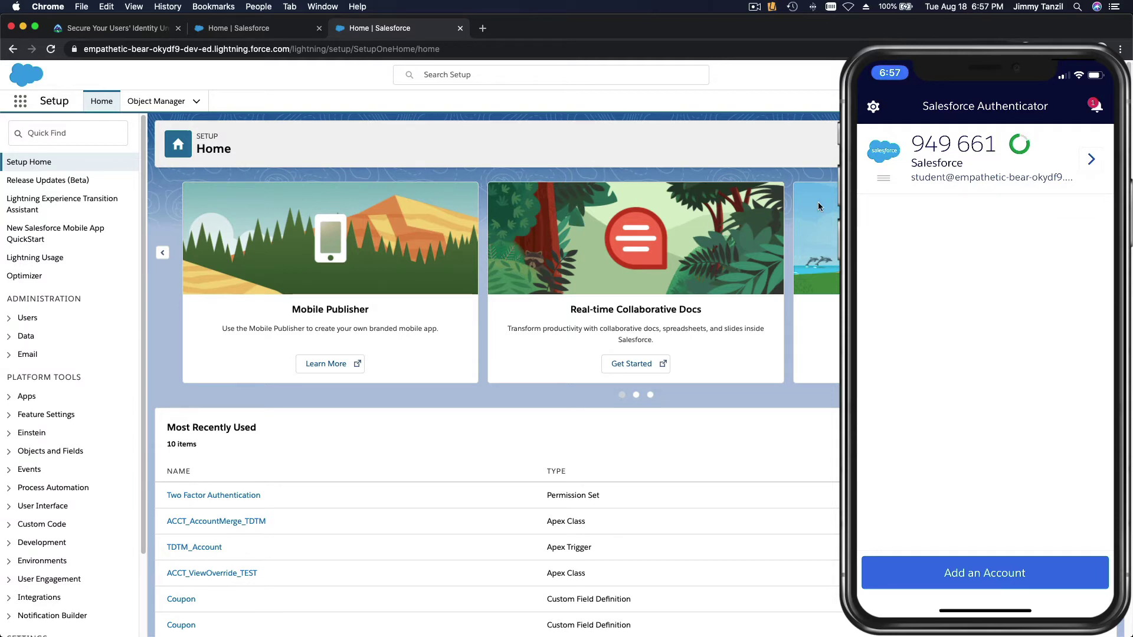
Step: Uncover the Salesforce header by moving the mirrored iPhone and log out of the org
mouse_move(1010, 227)
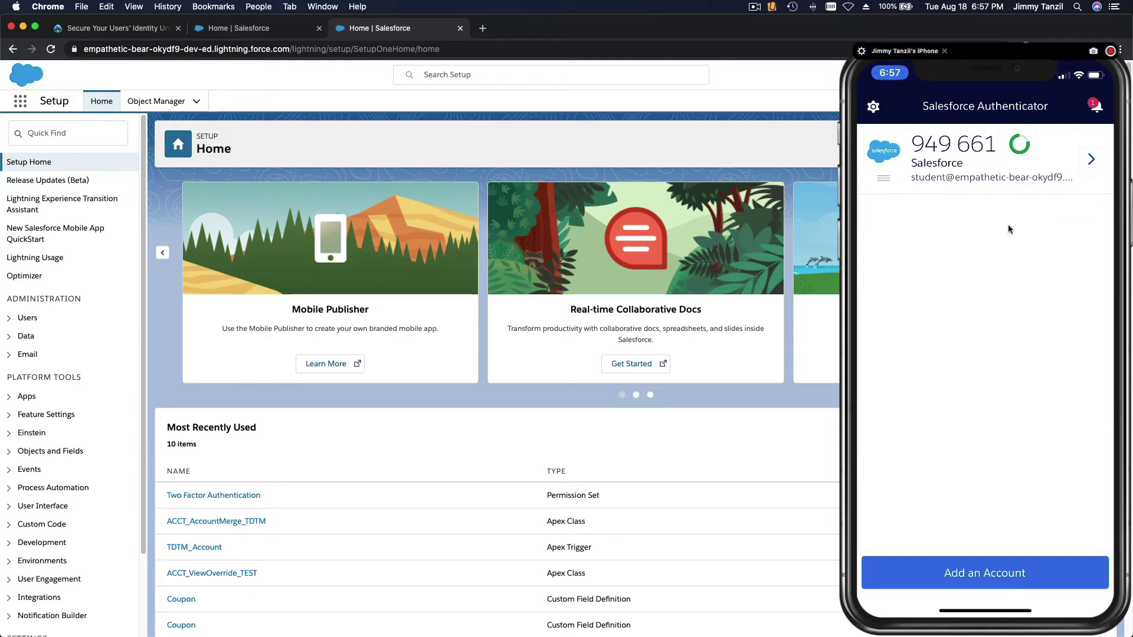
left_click(989, 52)
left_click_drag(969, 54, 750, 109)
left_click(1093, 85)
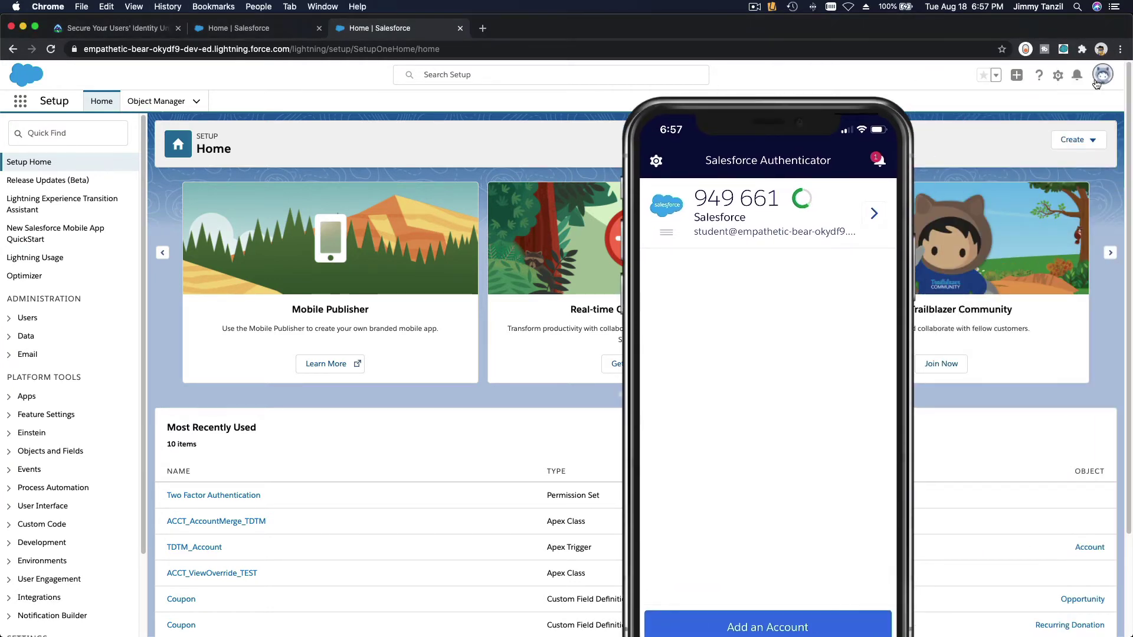
left_click(1101, 75)
left_click(997, 136)
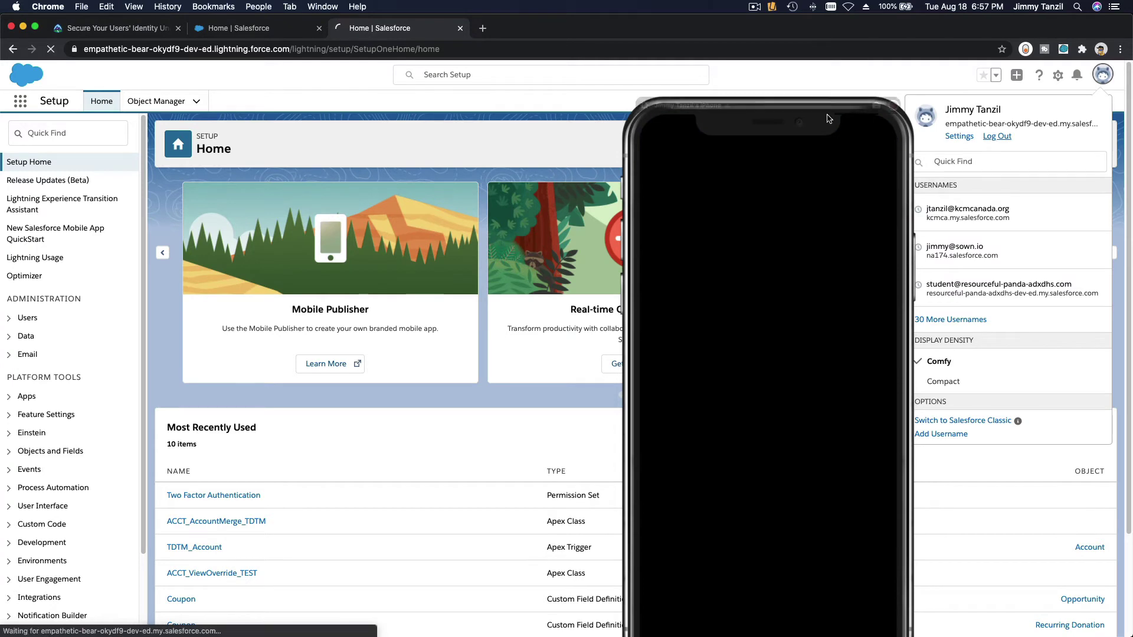
Step: Log back in to Salesforce with the saved credentials and approve the request in Salesforce Authenticator
left_click(767, 107)
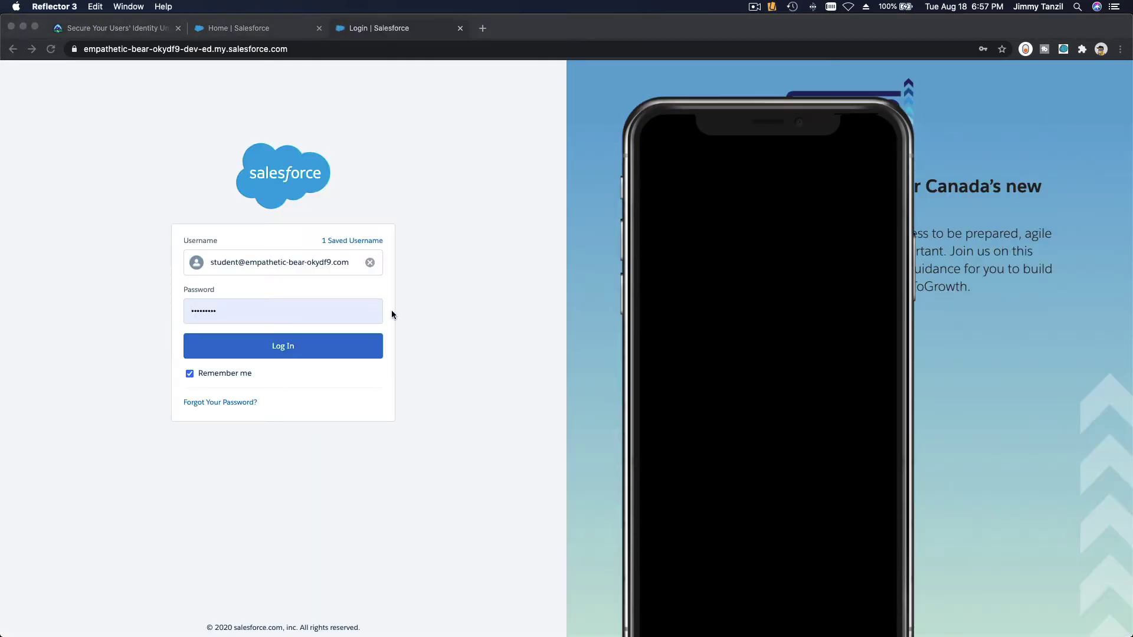
left_click(419, 301)
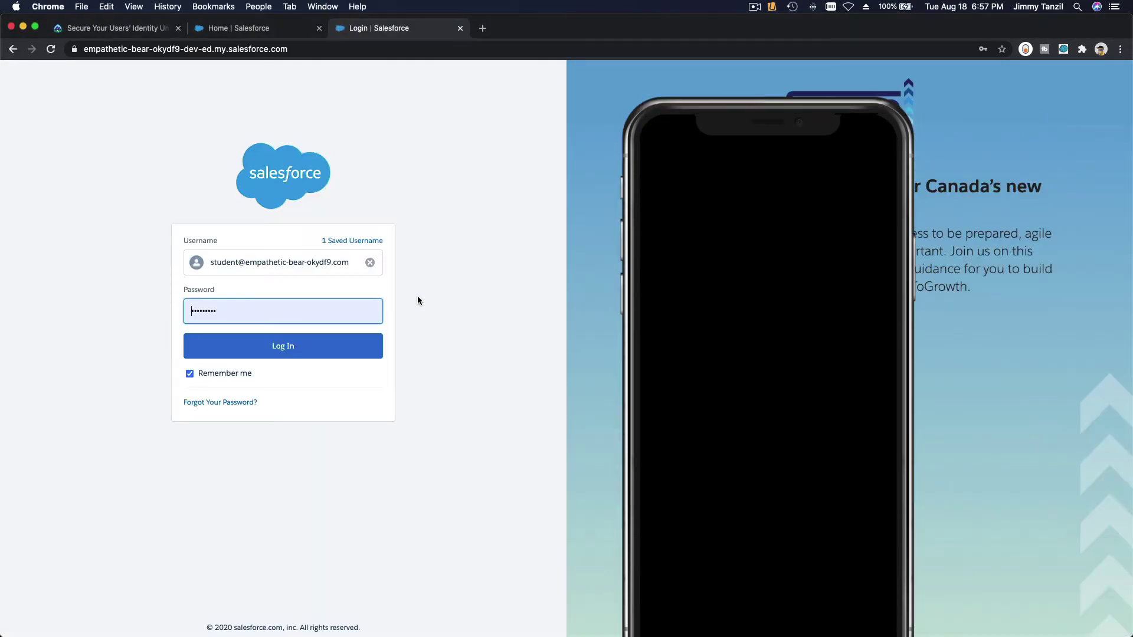
left_click(285, 355)
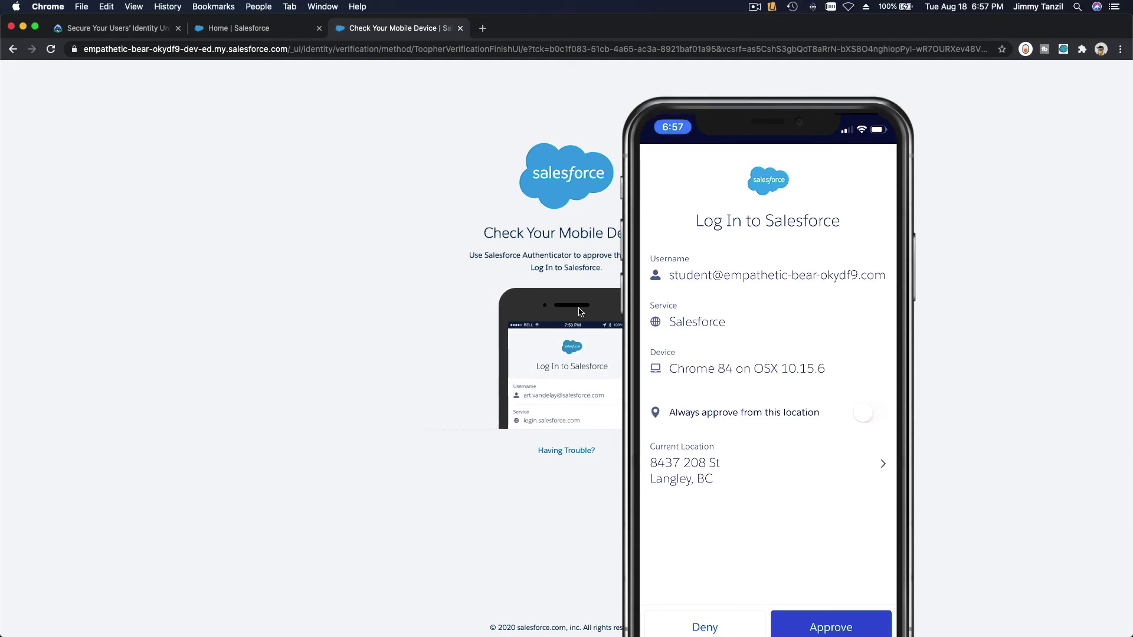
left_click(822, 630)
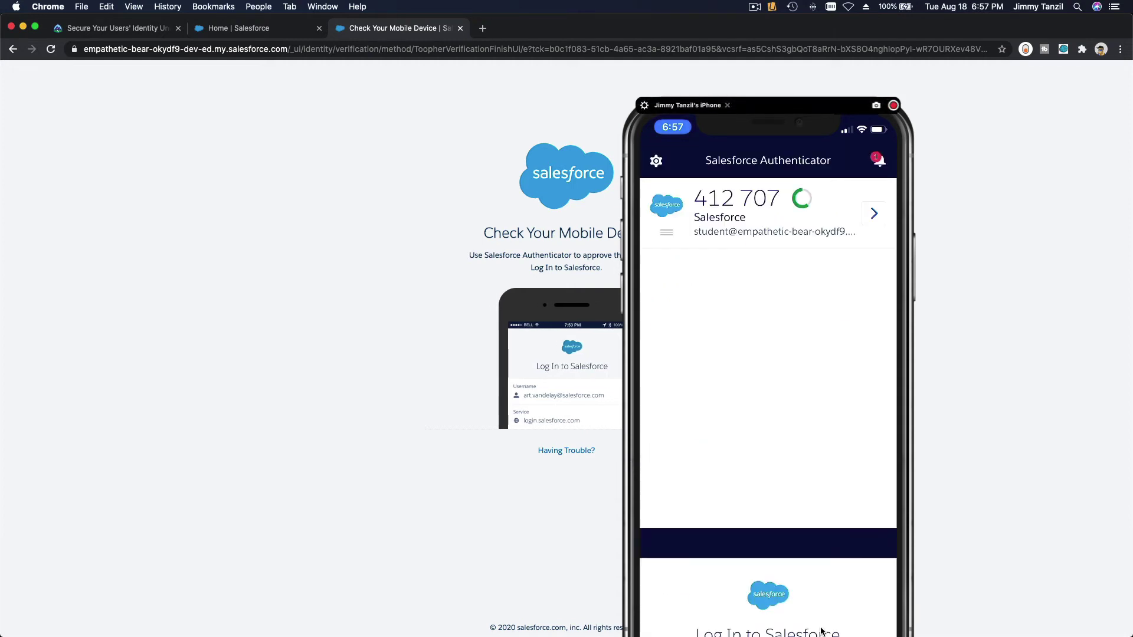
Step: Move the mirrored iPhone off the Lightning Login offer and dismiss the offer with Never Show Me This Message Again
left_click(781, 106)
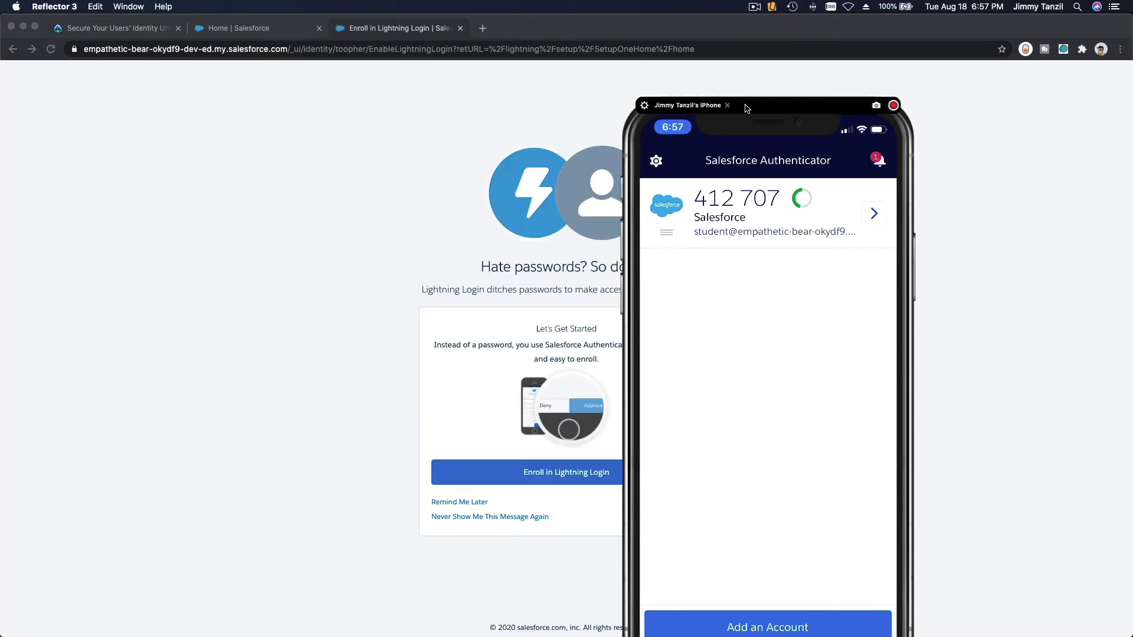
left_click_drag(761, 104, 937, 35)
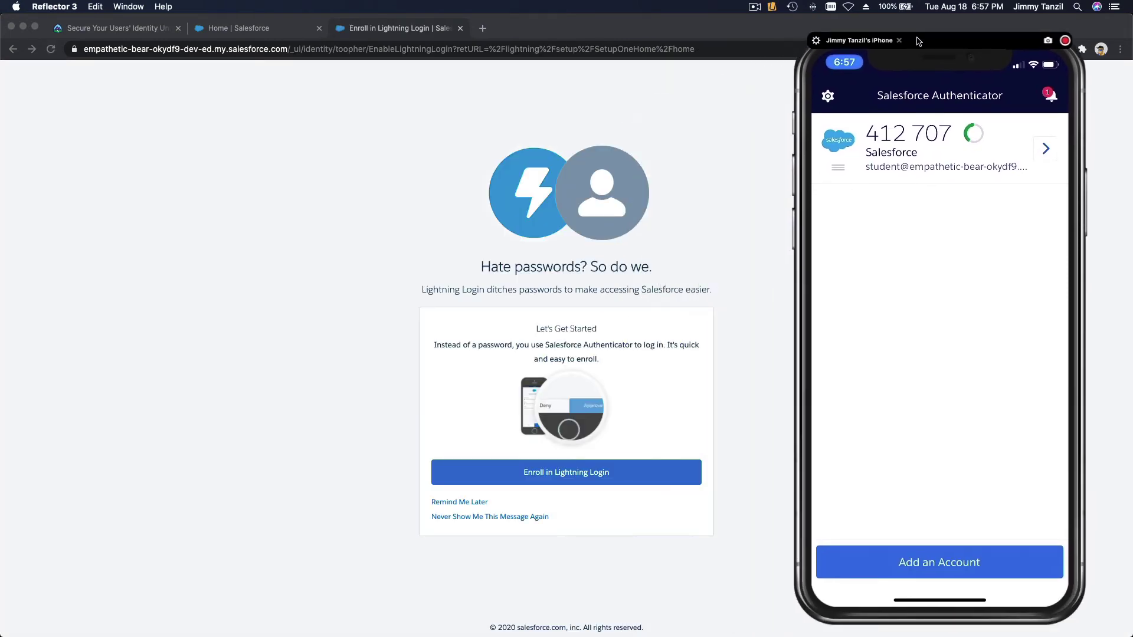
left_click(101, 32)
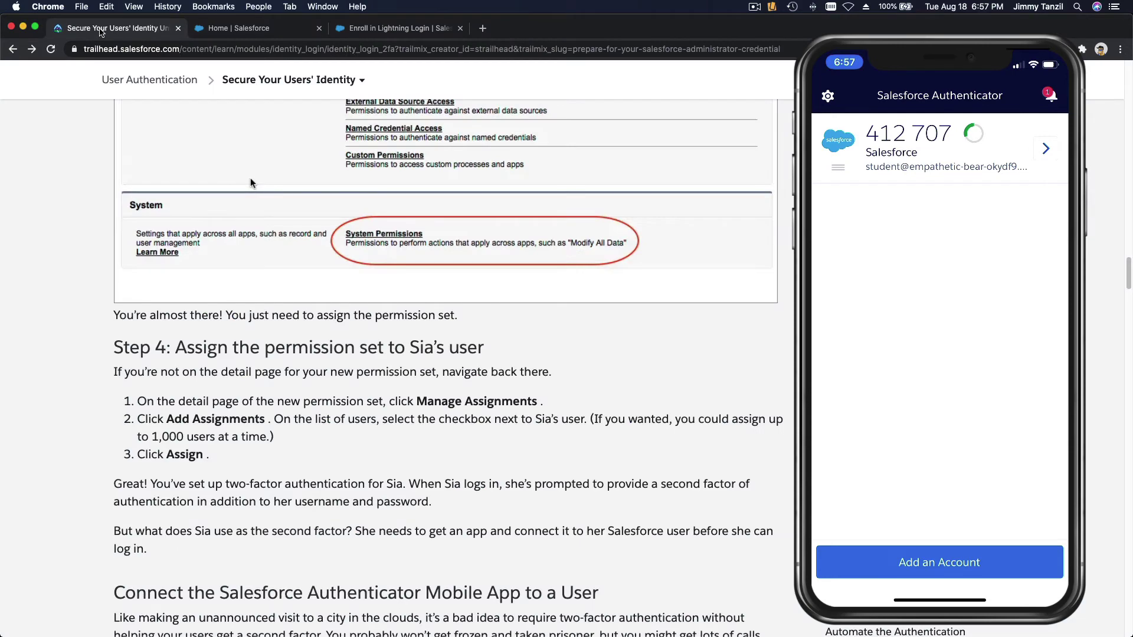
left_click(372, 31)
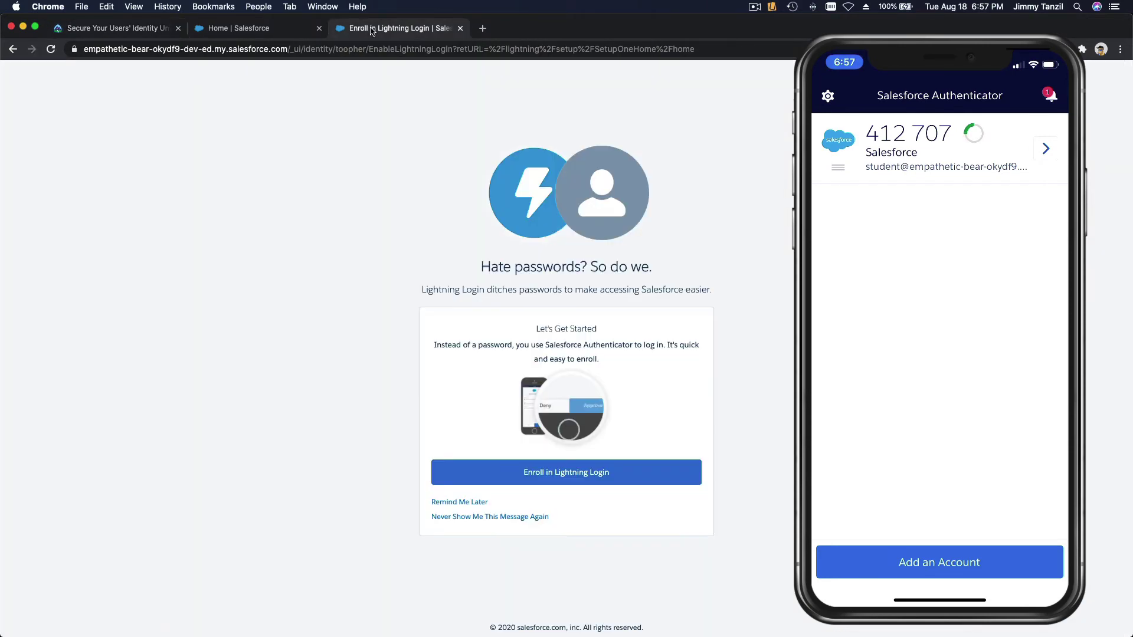
left_click(460, 517)
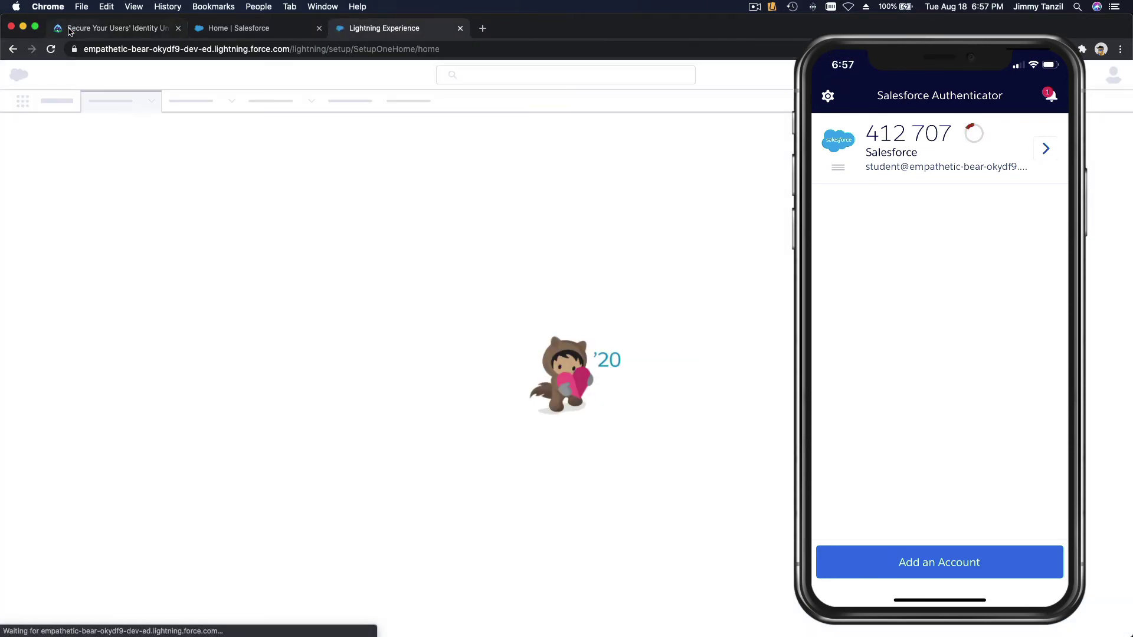
Step: Return to the Trailhead Secure Your Users' Identity unit, clear the mirrored iPhone away, and review the two-factor authentication challenge requirements
left_click(88, 28)
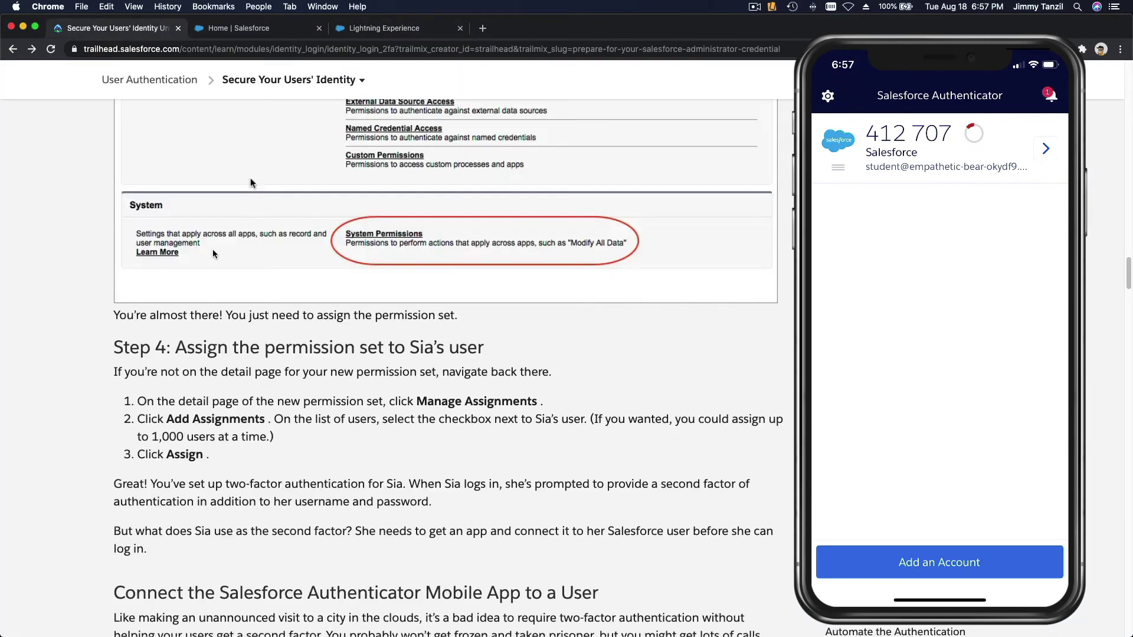
scroll(349, 352, "down", 10)
scroll(348, 352, "down", 15)
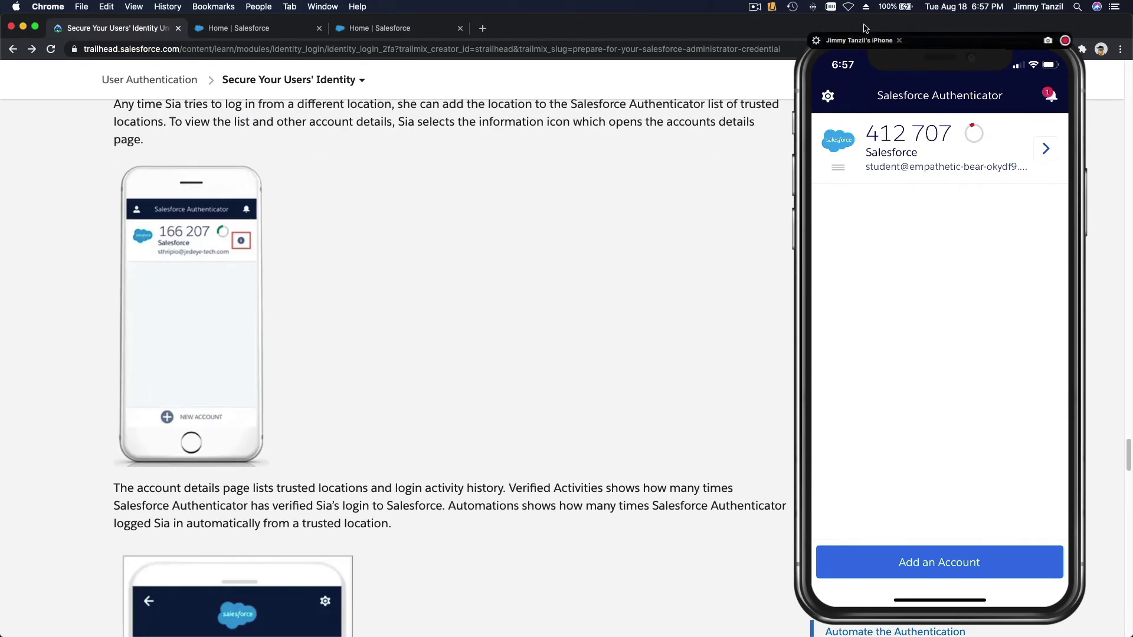
left_click(937, 46)
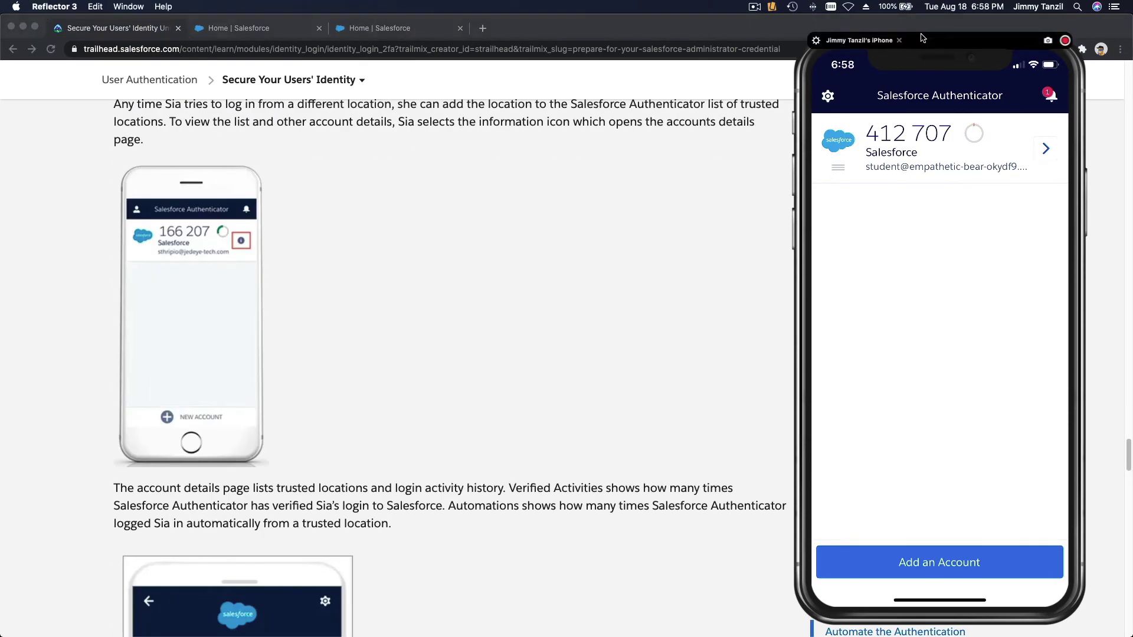
left_click_drag(932, 43, 0, 256)
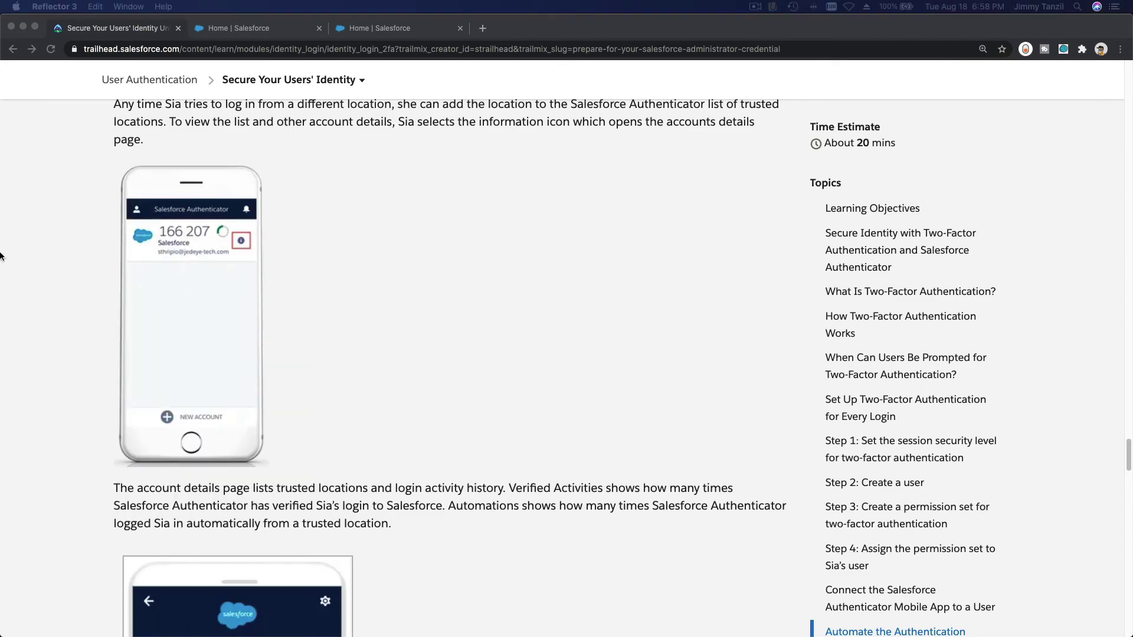
scroll(455, 259, "down", 20)
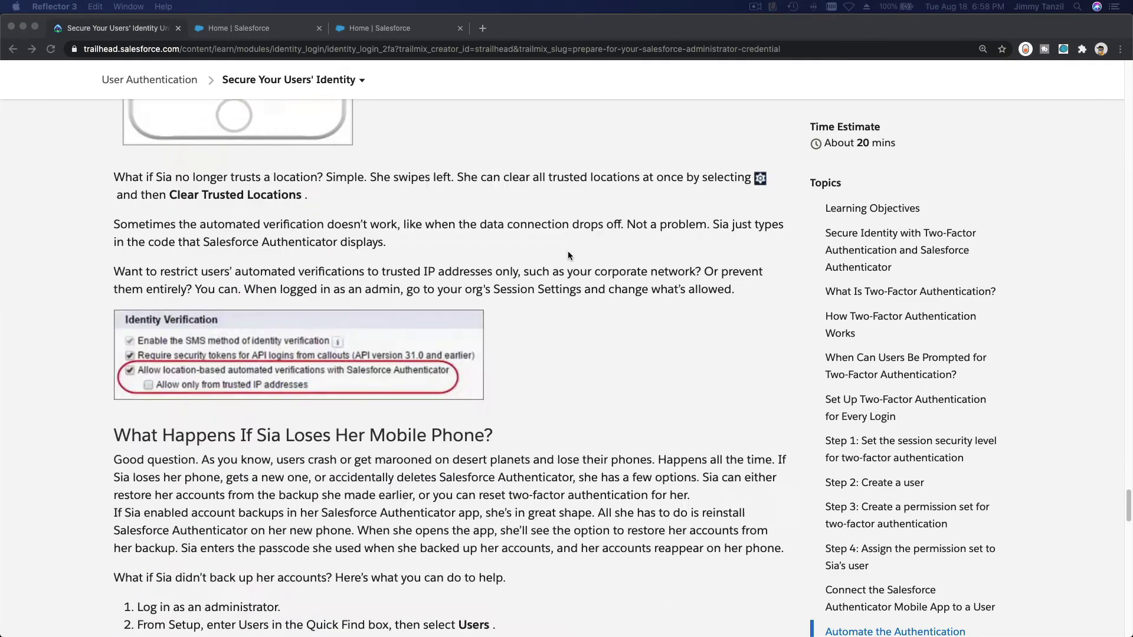
scroll(566, 253, "up", 7)
scroll(568, 255, "up", 1)
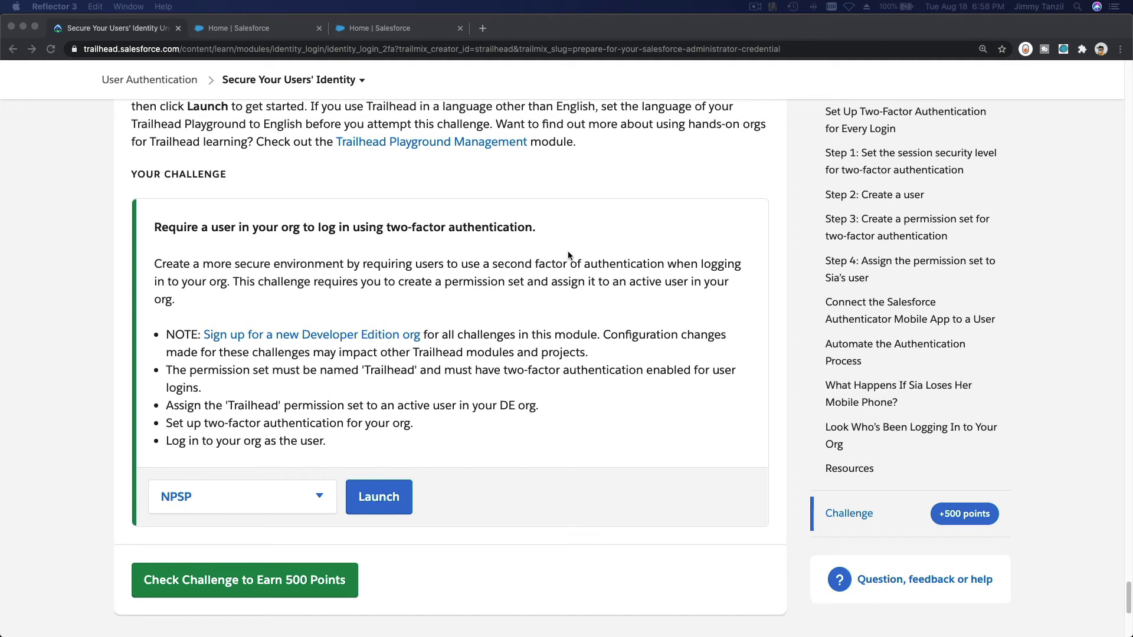
Step: Copy the required permission set name 'Trailhead' from the challenge text and open the Two Factor Authentication permission set in Salesforce Setup
double_click(265, 406)
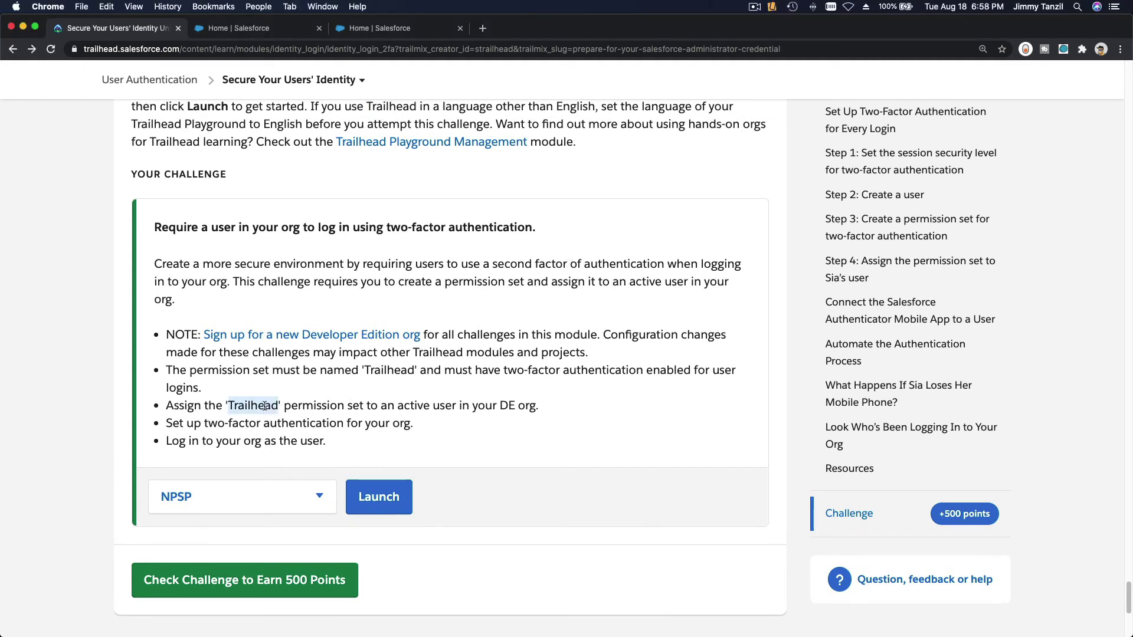
right_click(265, 406)
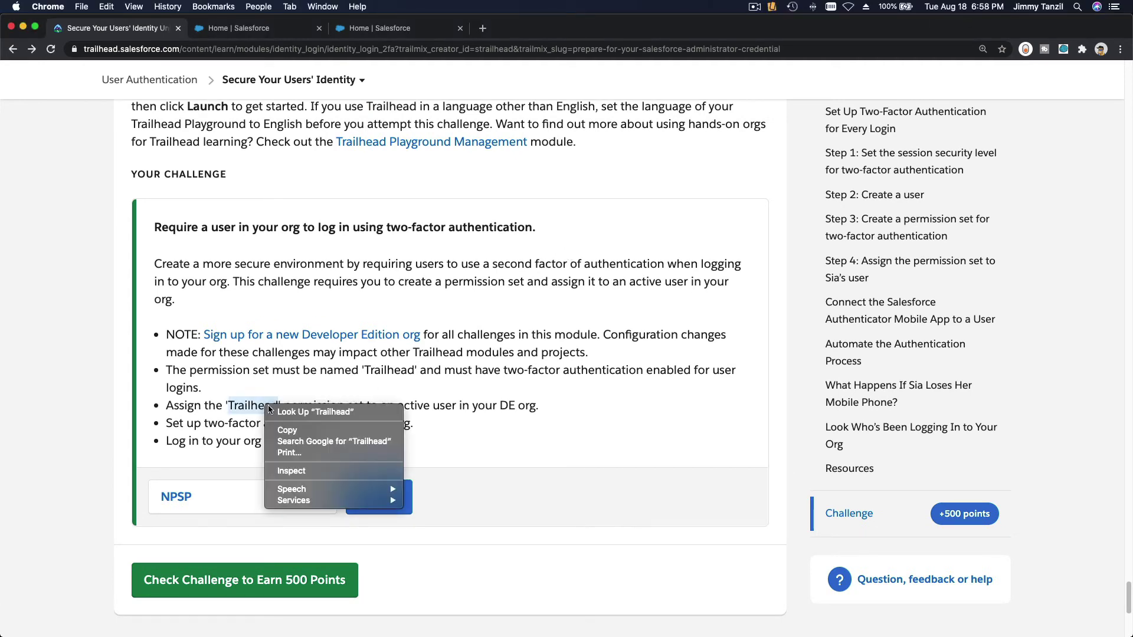
left_click(293, 434)
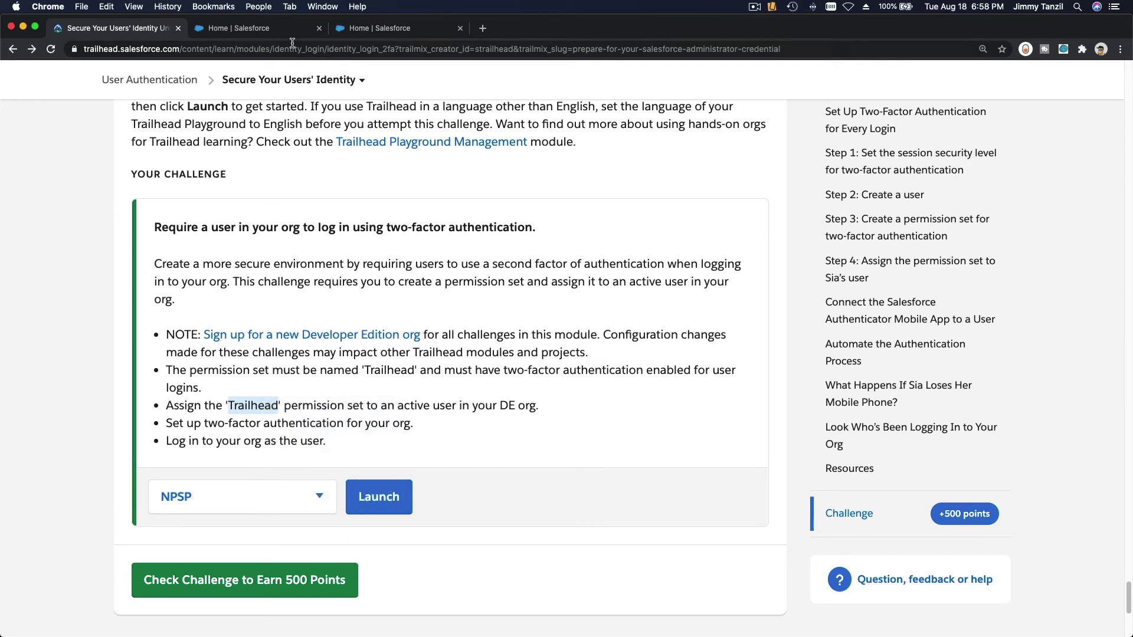
left_click(273, 30)
left_click(374, 34)
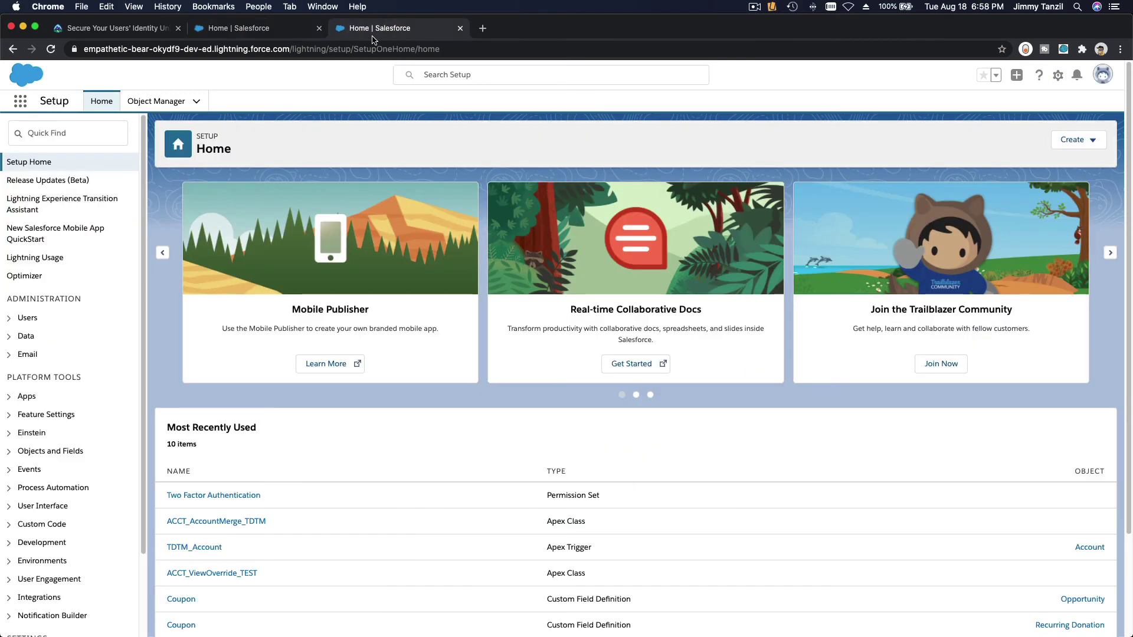
type("per")
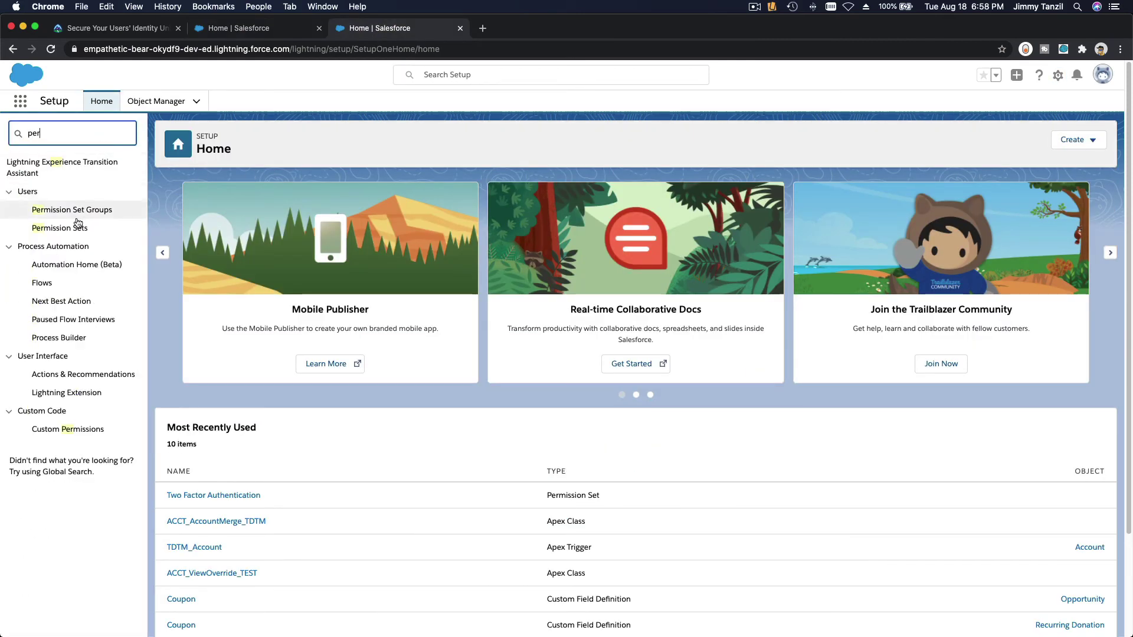
left_click(60, 228)
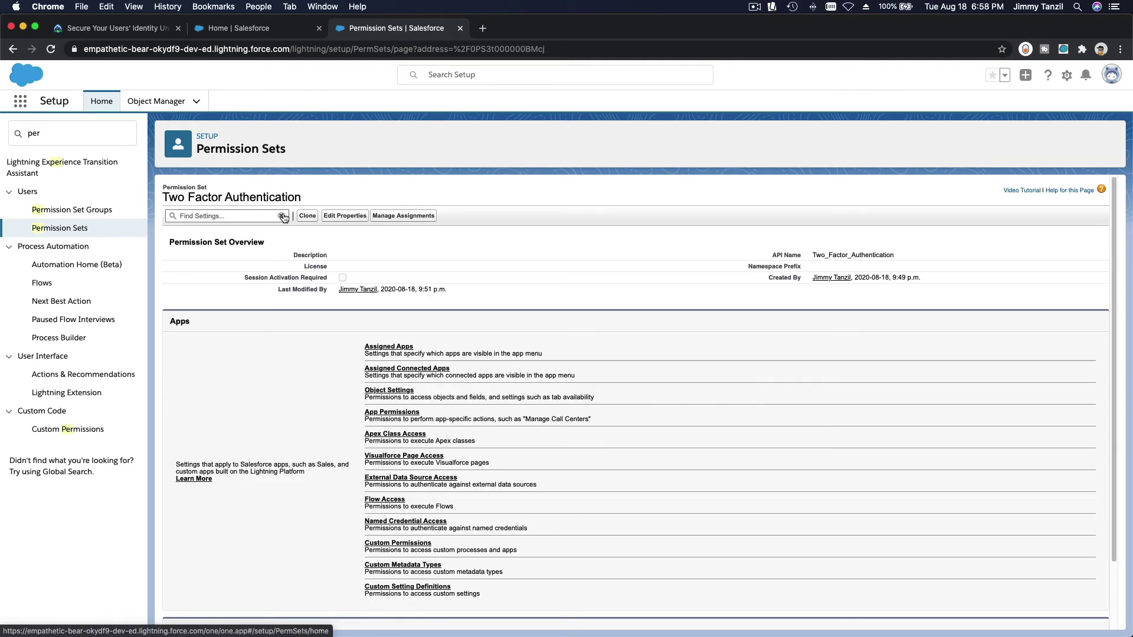
Step: Change the Two Factor Authentication permission set's label and API name to Trailhead and save the properties
left_click(328, 216)
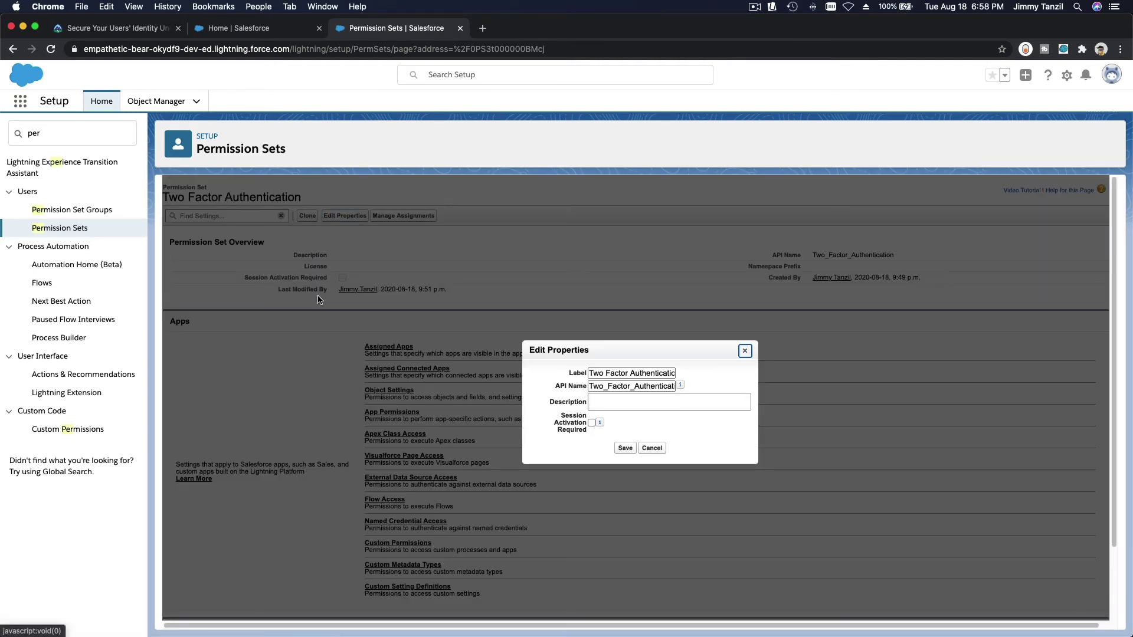
triple_click(642, 371)
key("ctrl+v")
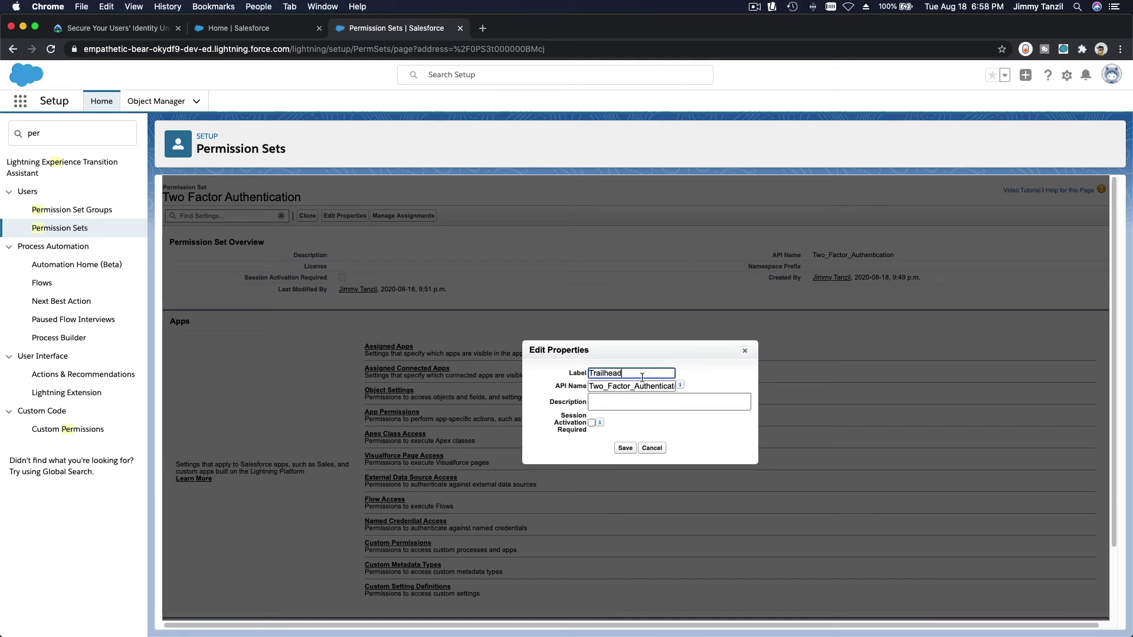
triple_click(641, 386)
key("ctrl+v")
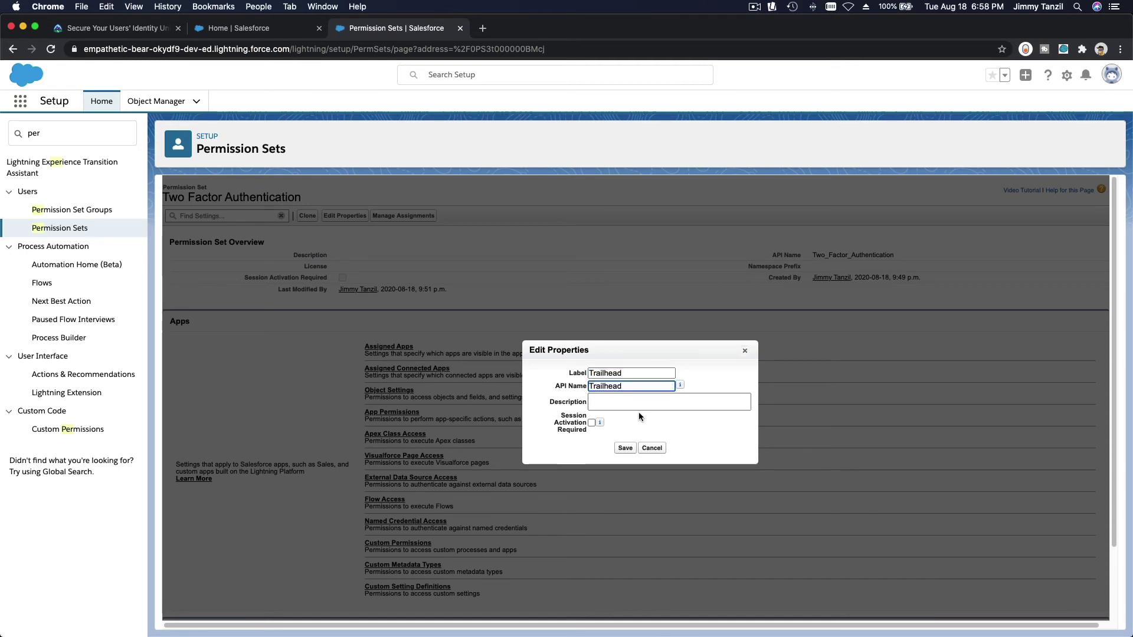
left_click(622, 450)
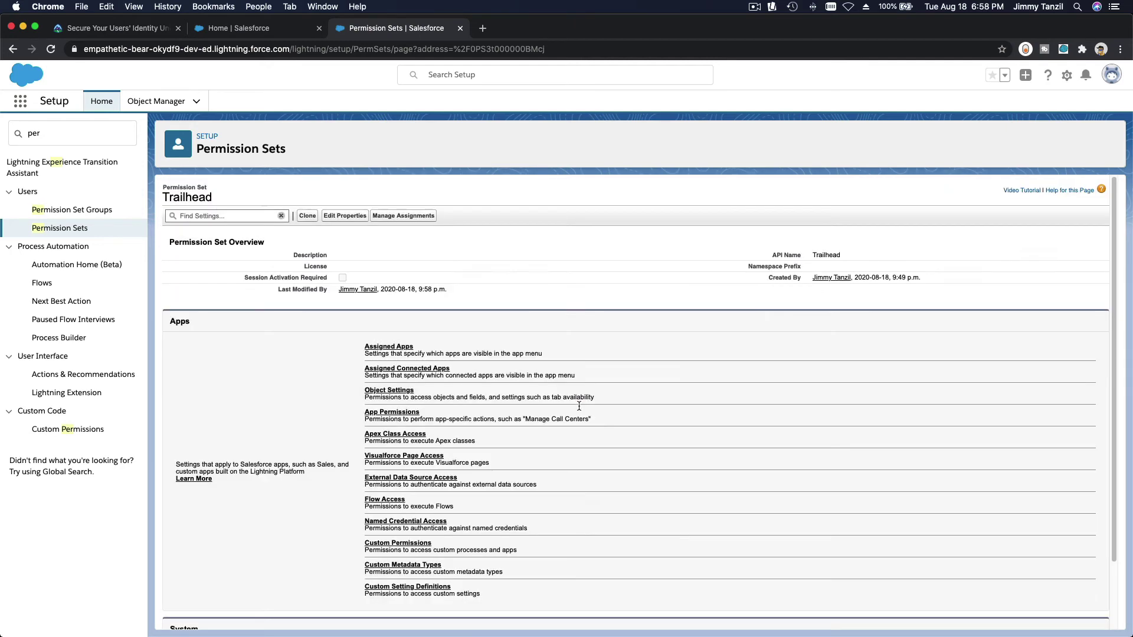
Step: Return to the Trailhead unit, submit the two-factor authentication challenge for checking, and glance at the User Authentication module's unit list
left_click(129, 32)
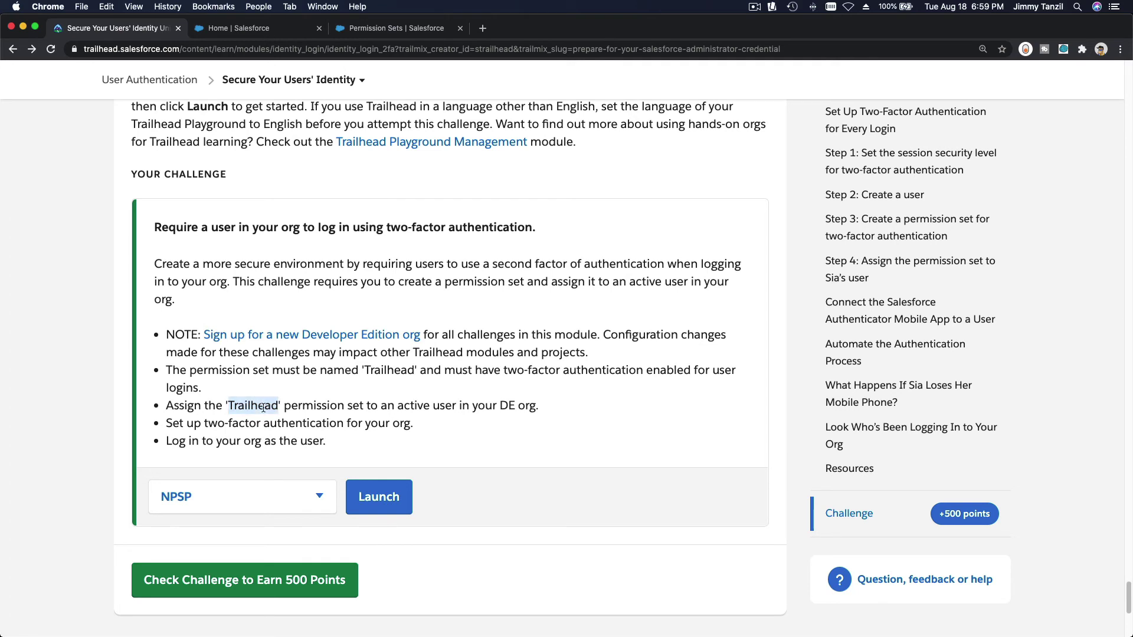
left_click(407, 418)
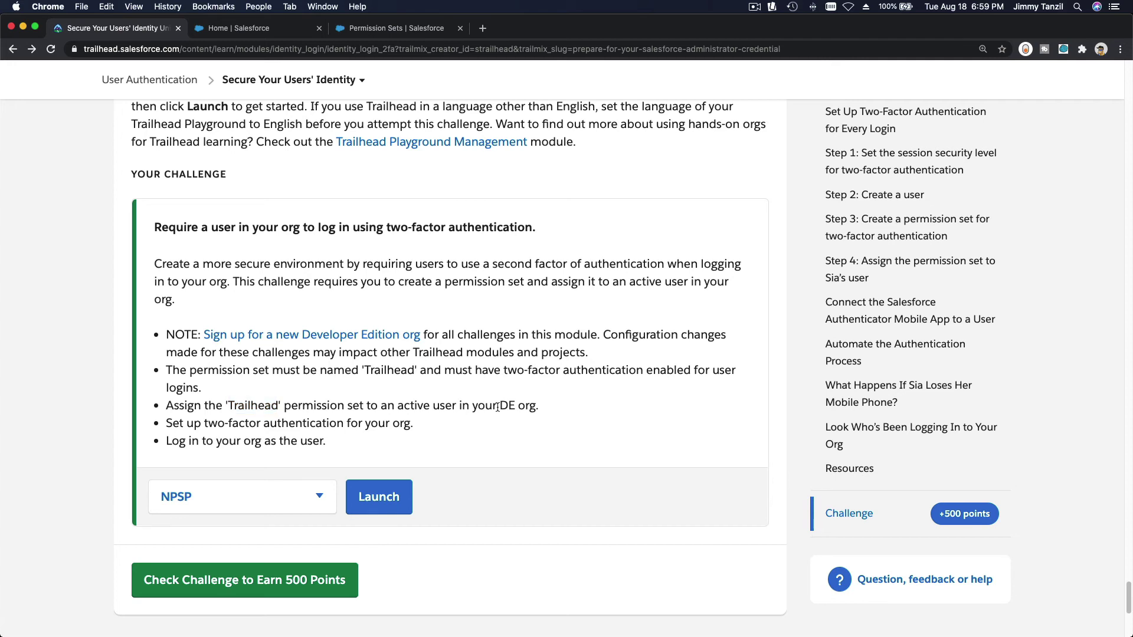
left_click(252, 581)
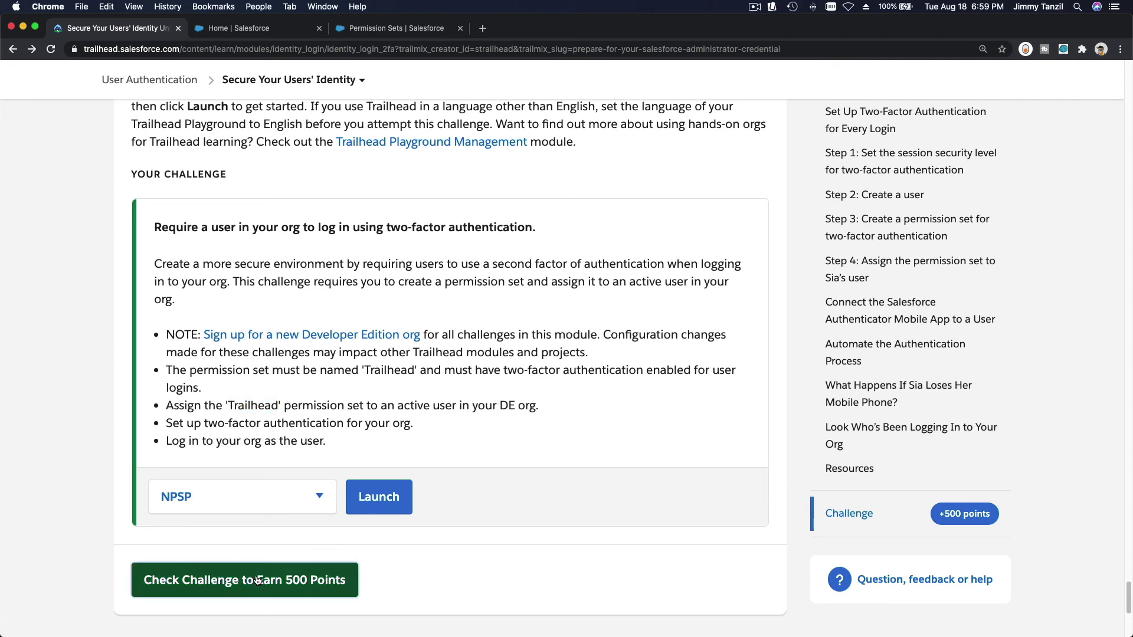
left_click(333, 81)
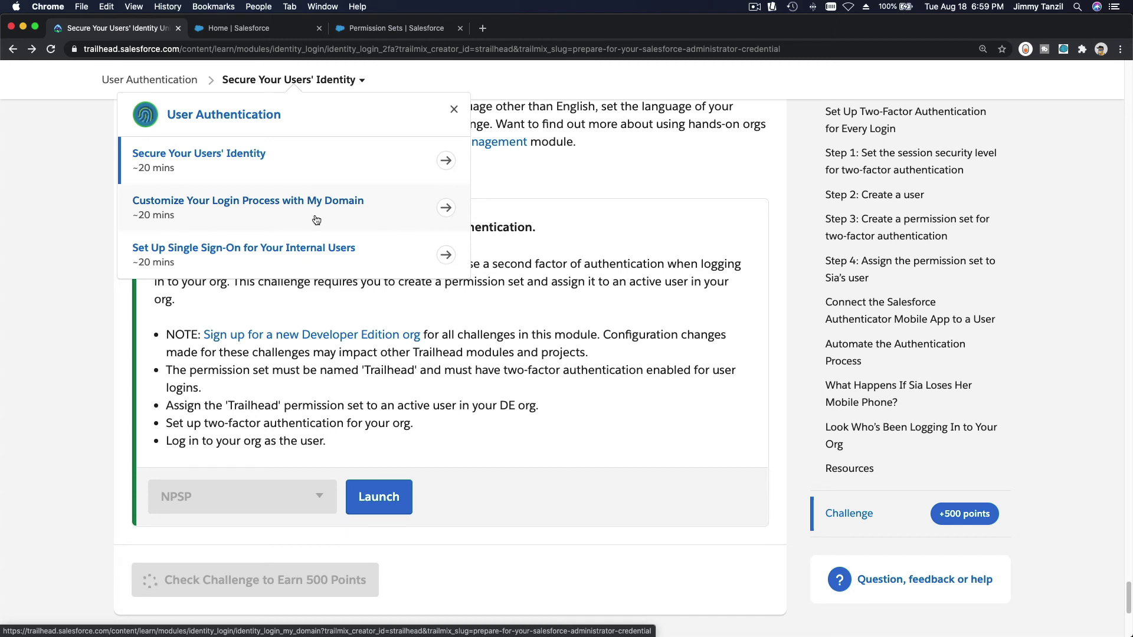
left_click(558, 190)
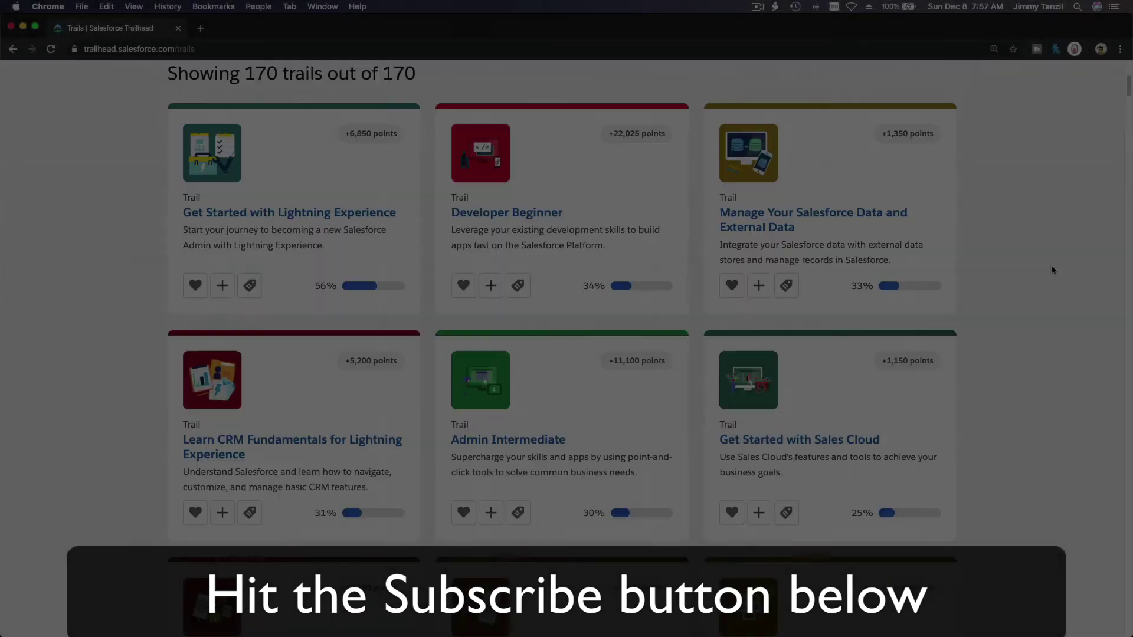
scroll(1051, 270, "down", 20)
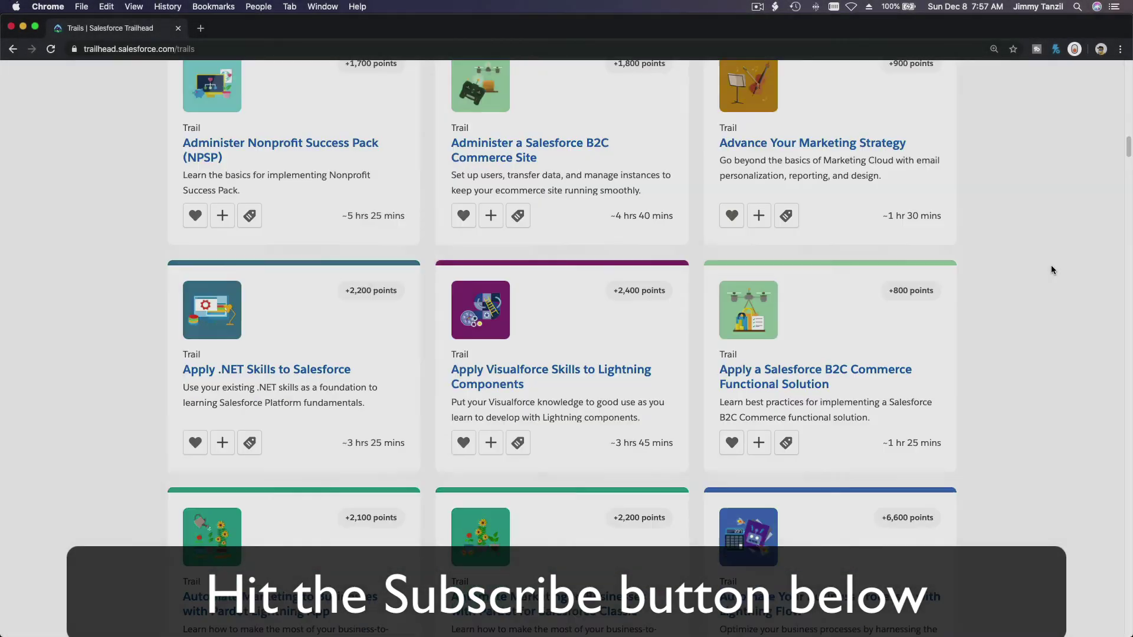
scroll(1051, 269, "down", 15)
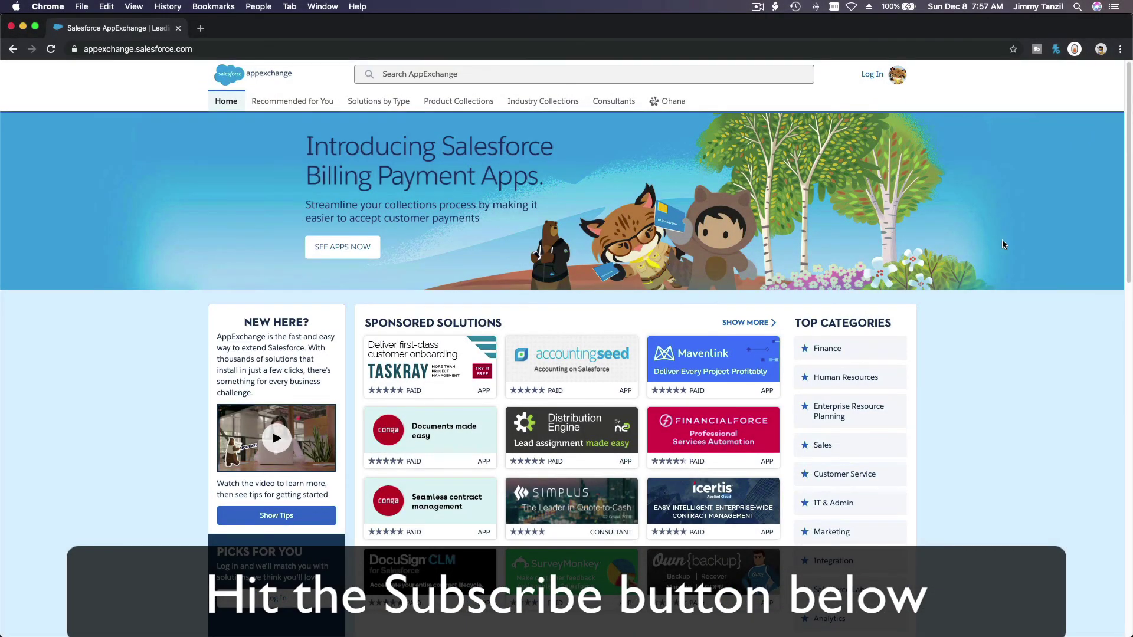
scroll(1050, 208, "down", 12)
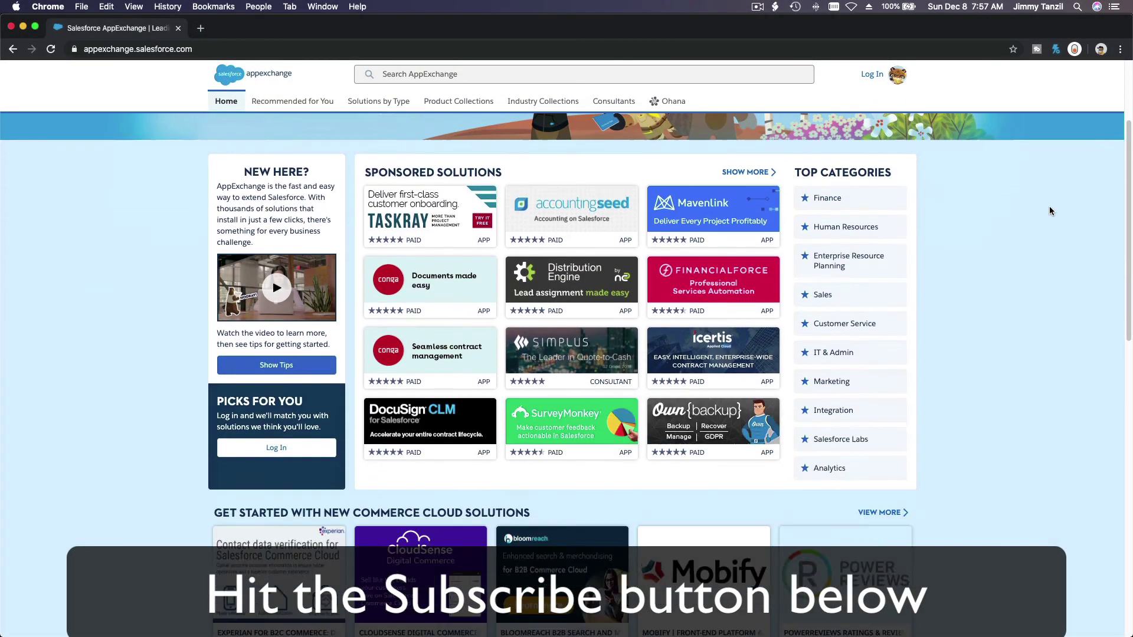
scroll(1049, 211, "down", 4)
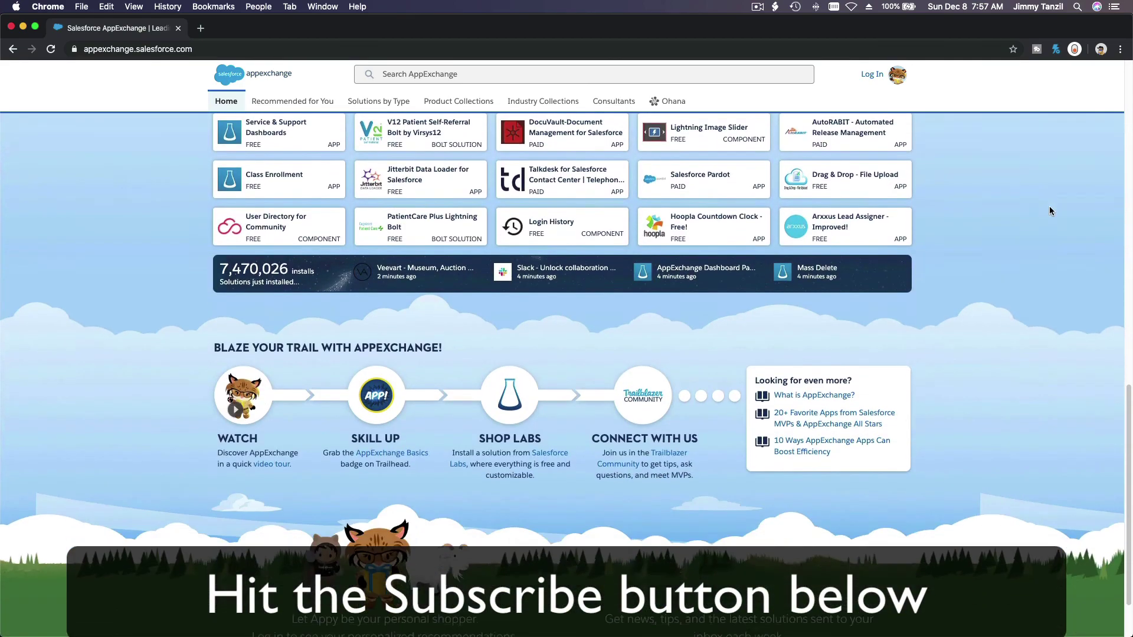